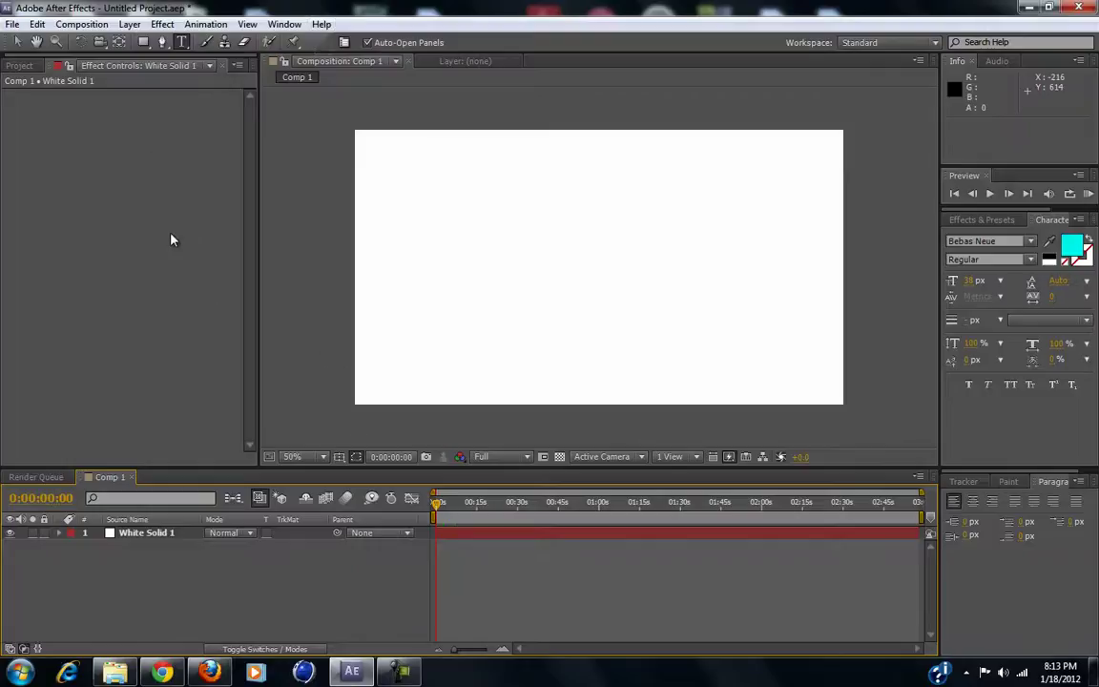
click(32, 65)
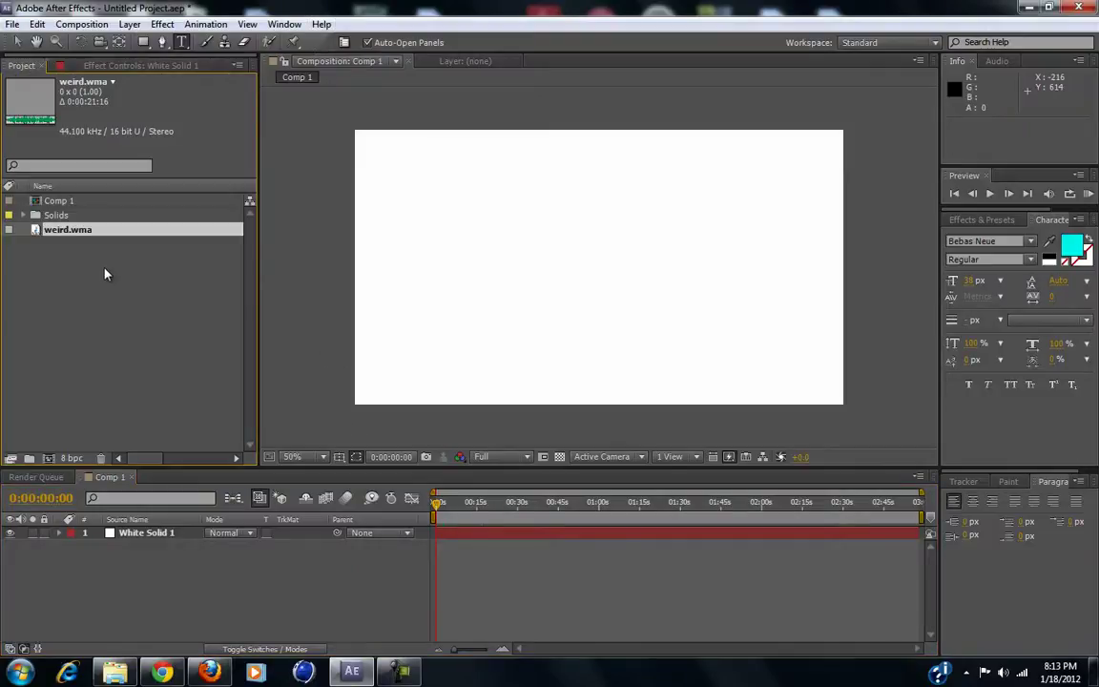
click(129, 369)
click(53, 233)
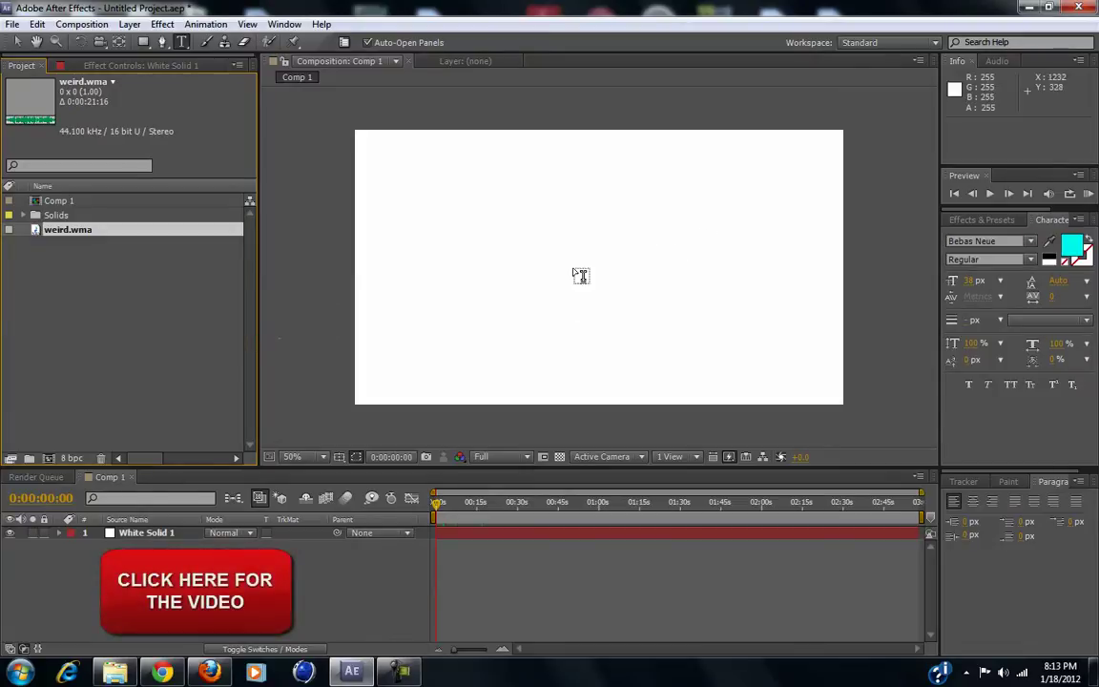
click(129, 535)
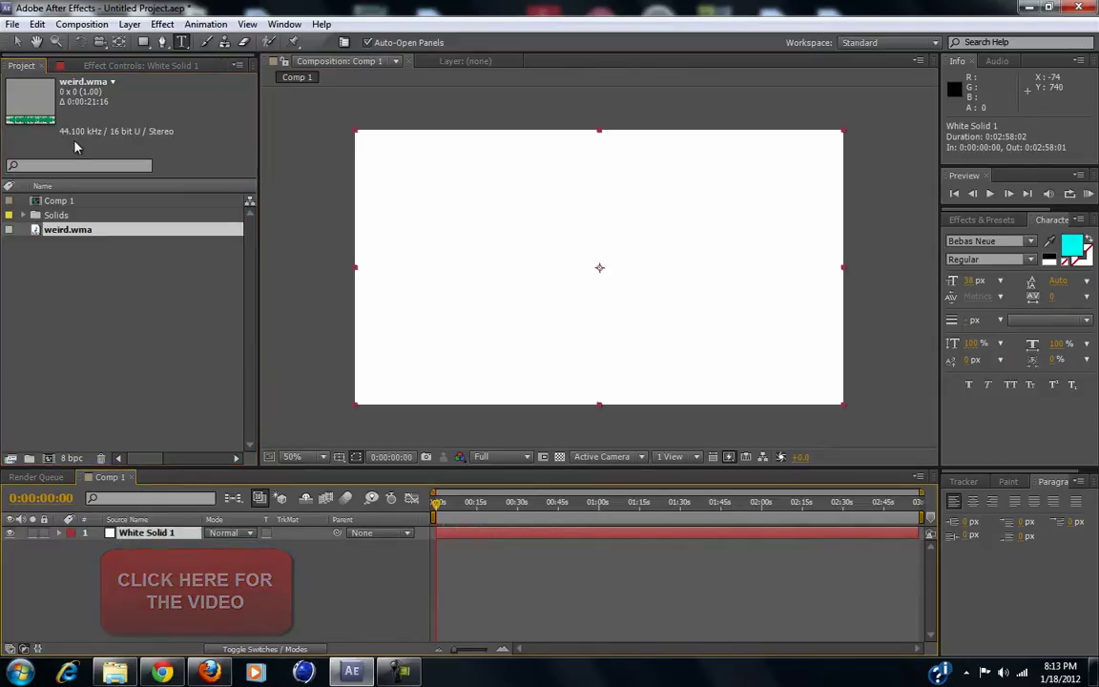
click(16, 42)
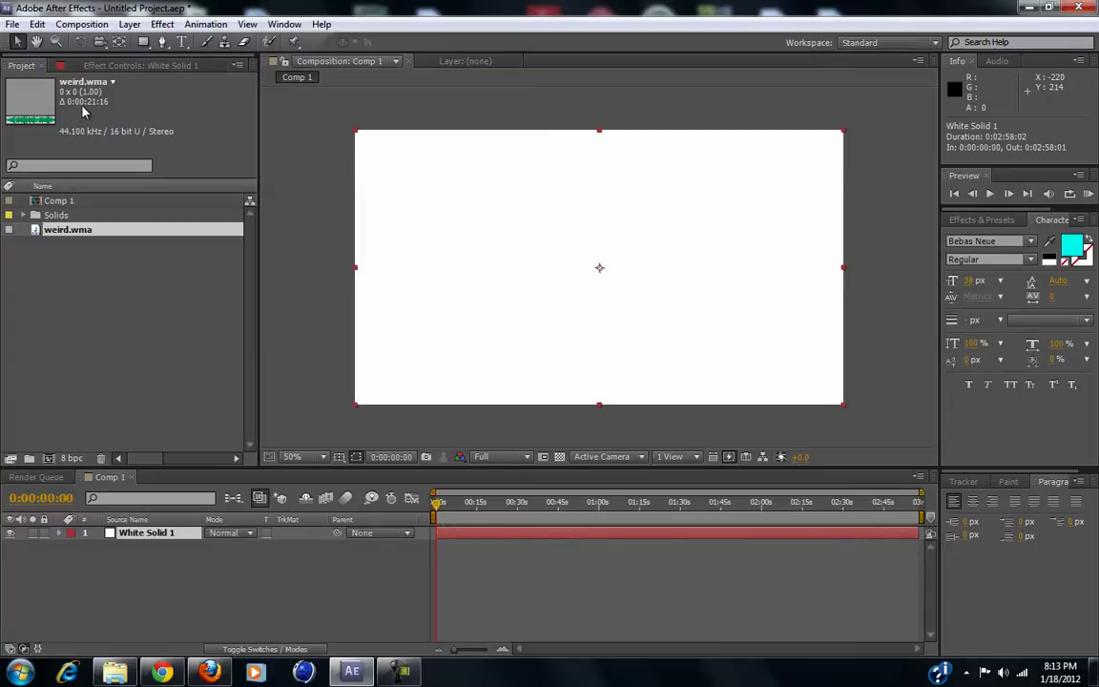
click(162, 24)
Step: Delete the White Solid 1 layer from Comp 1
click(136, 532)
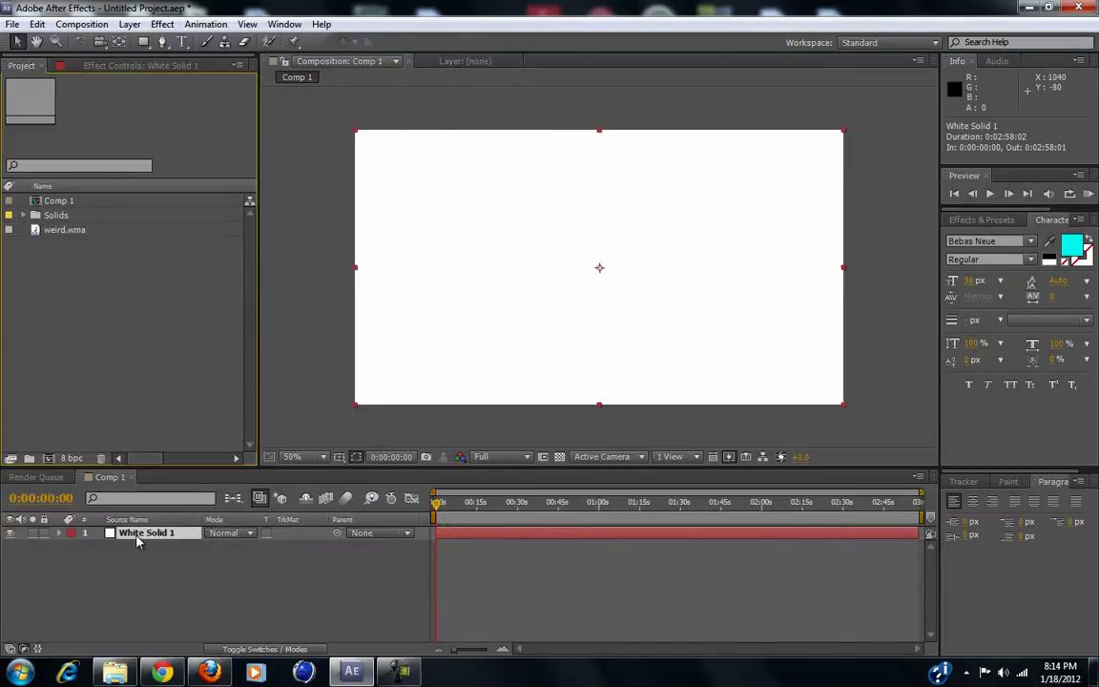
key(Return)
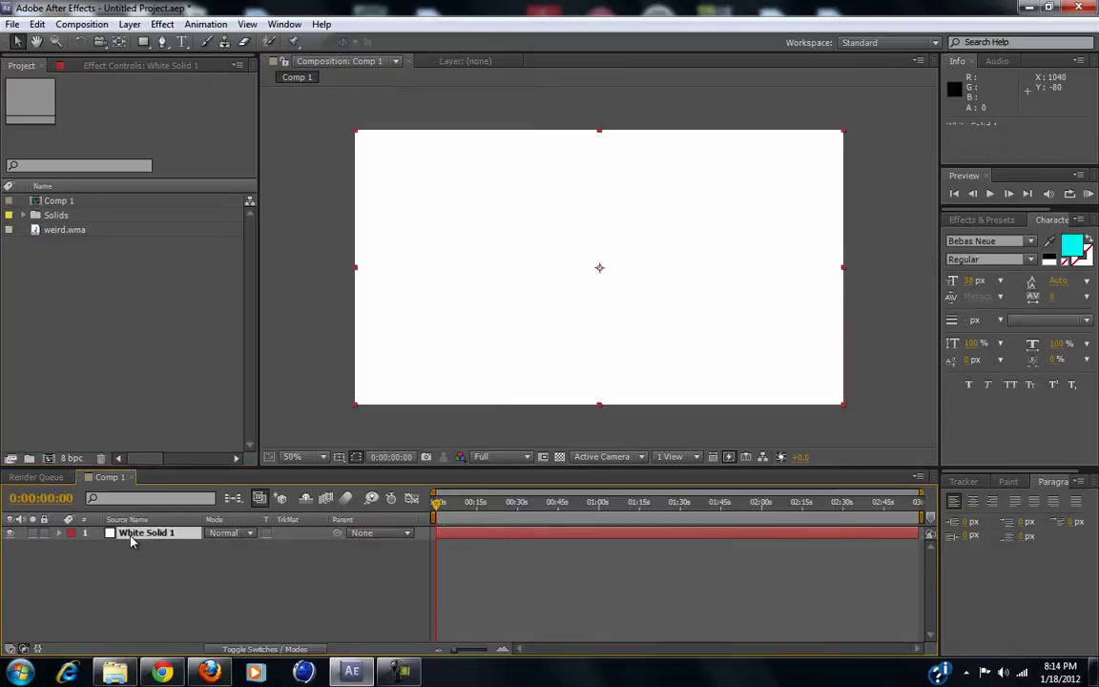
key(Return)
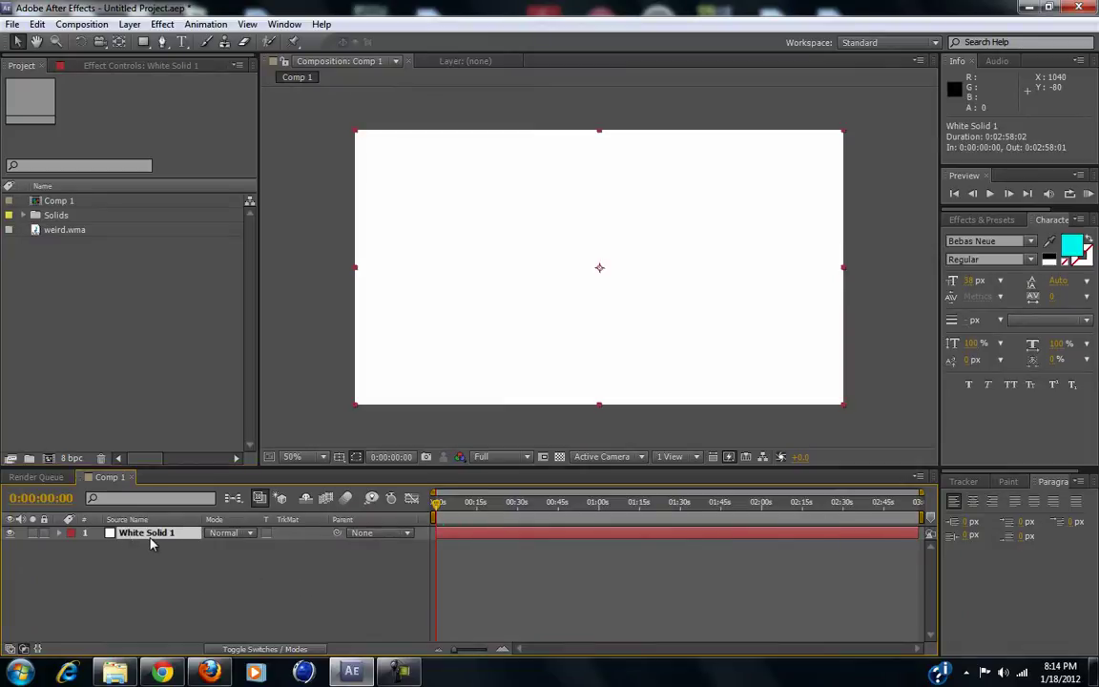
key(Delete)
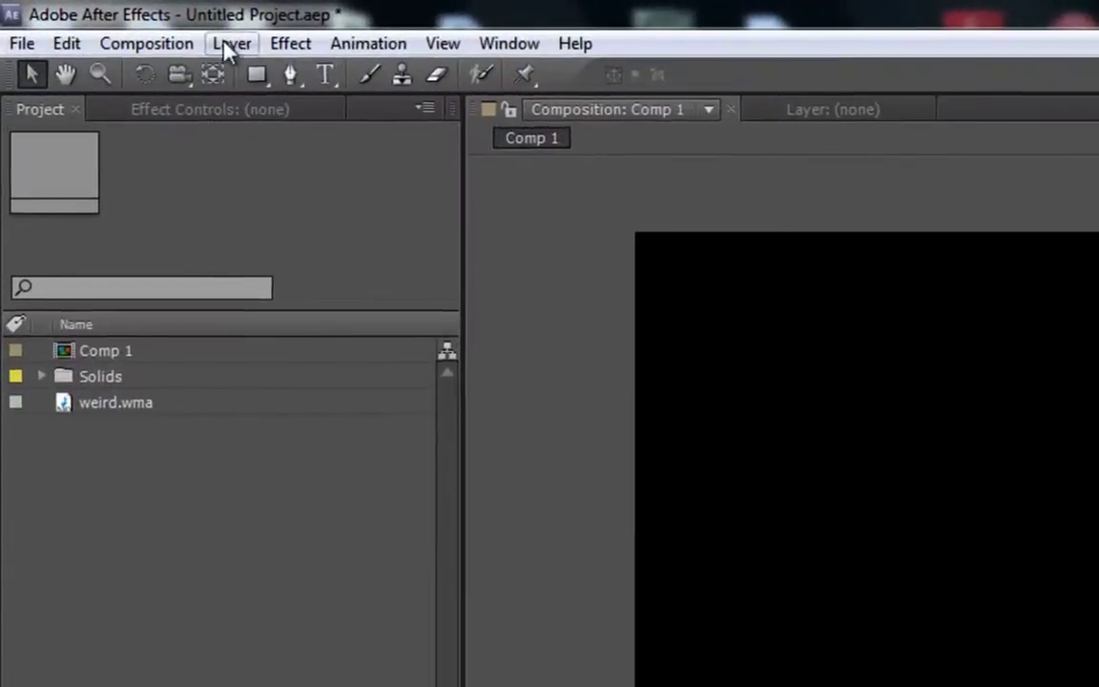
Step: Create a new white solid layer in Comp 1 at the full composition size
click(180, 33)
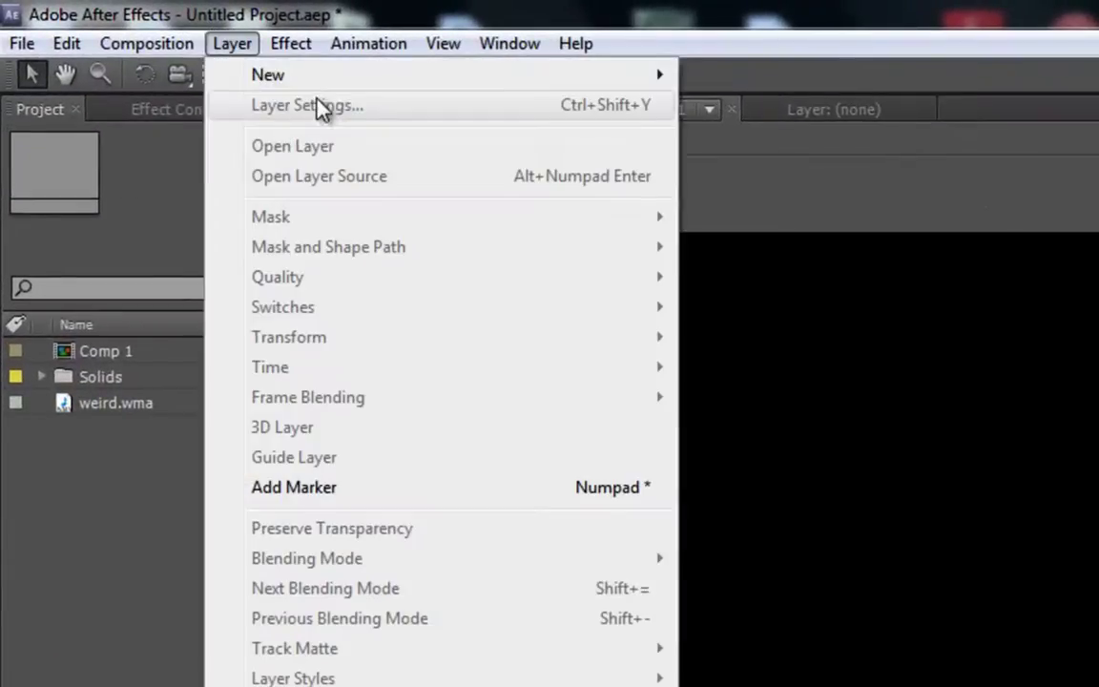
mouse_move(209, 57)
click(42, 573)
right_click(125, 568)
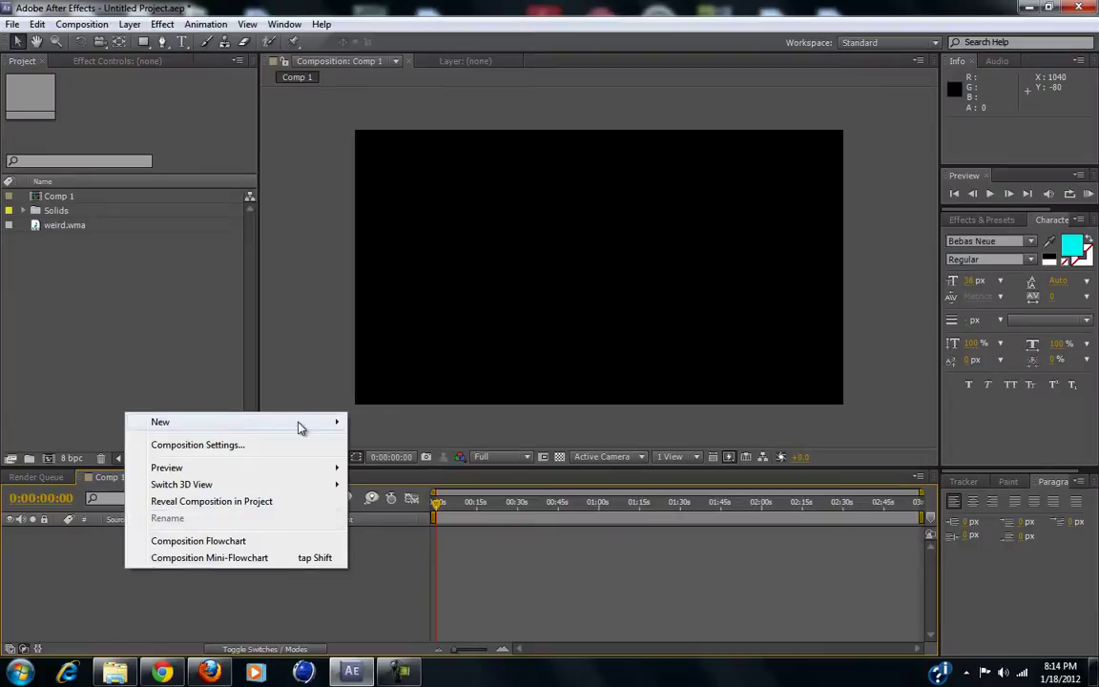
mouse_move(299, 423)
click(425, 467)
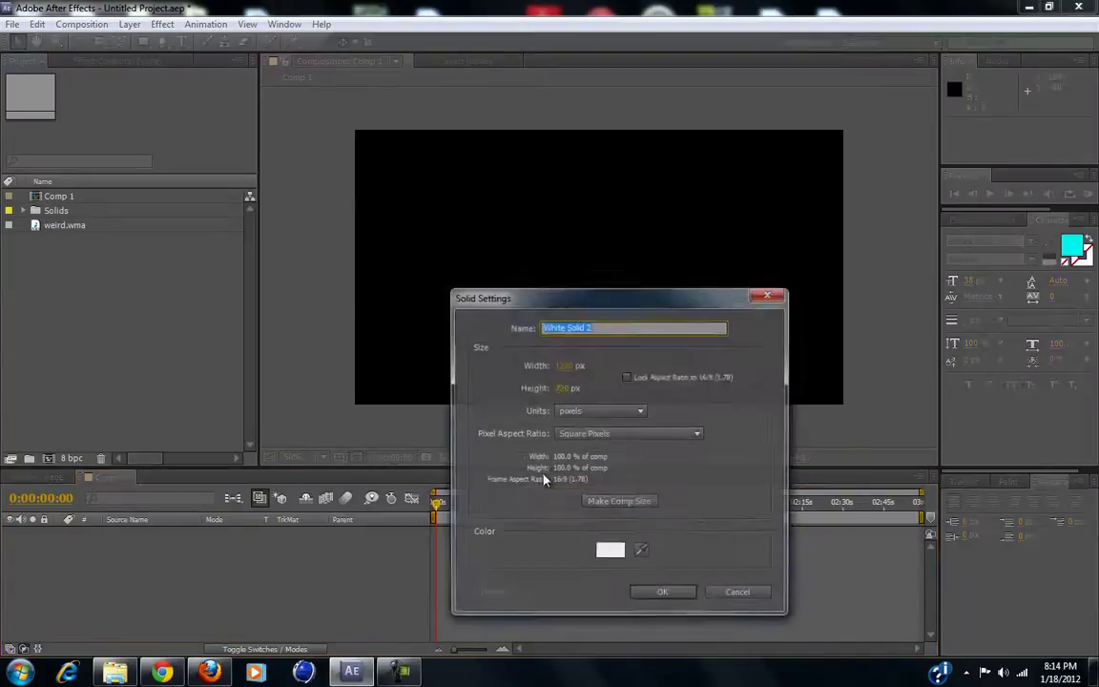
click(660, 595)
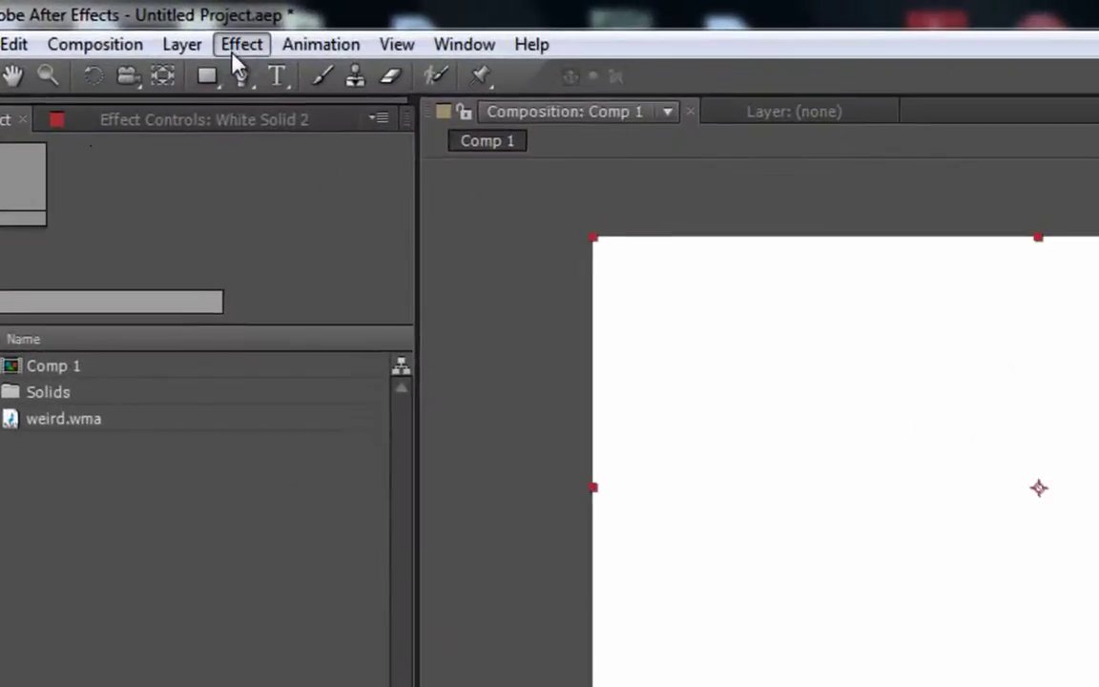
Step: Apply the Audio Spectrum effect to the new white solid
click(162, 24)
mouse_move(372, 427)
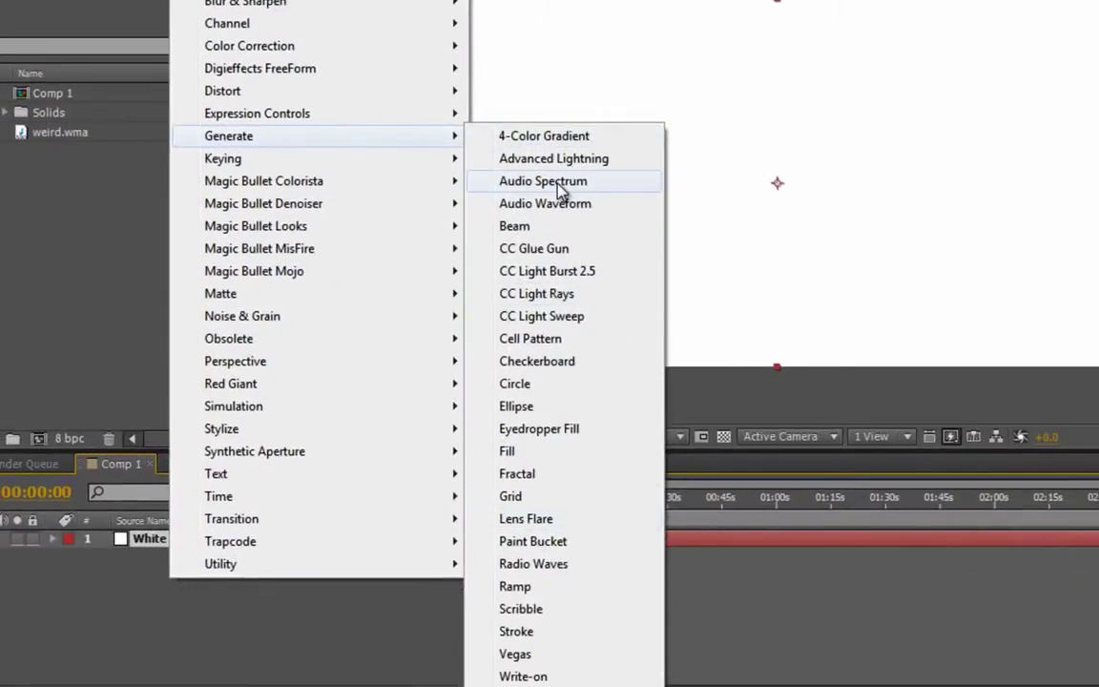
click(561, 181)
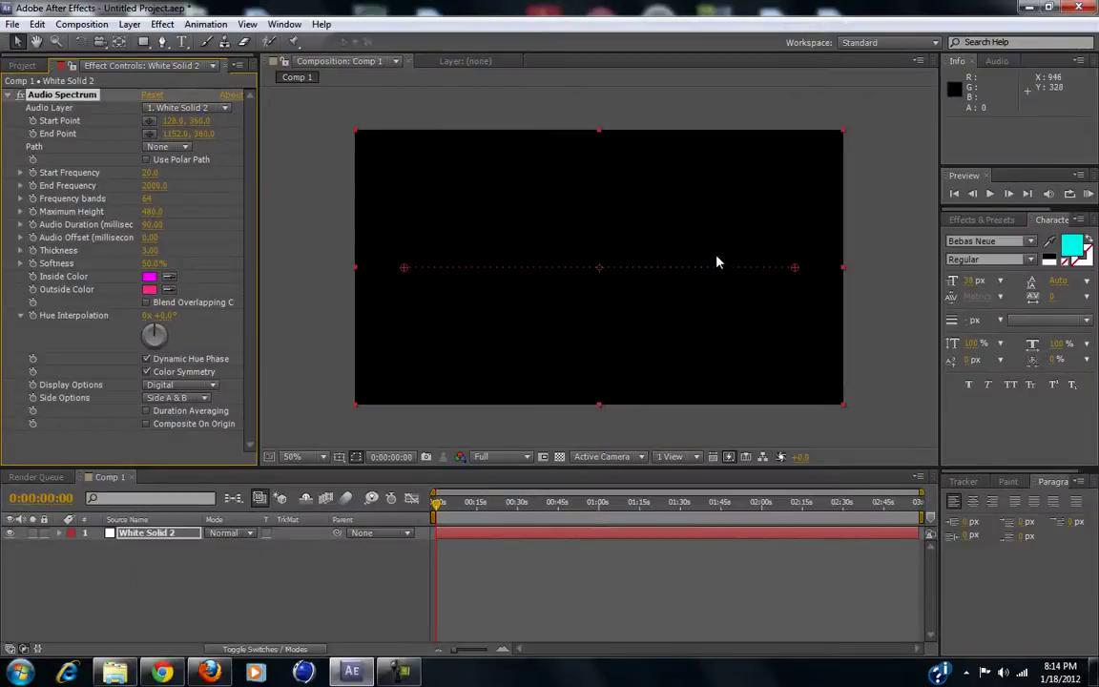
mouse_move(435, 508)
mouse_down()
mouse_move(489, 509)
mouse_move(437, 508)
mouse_up()
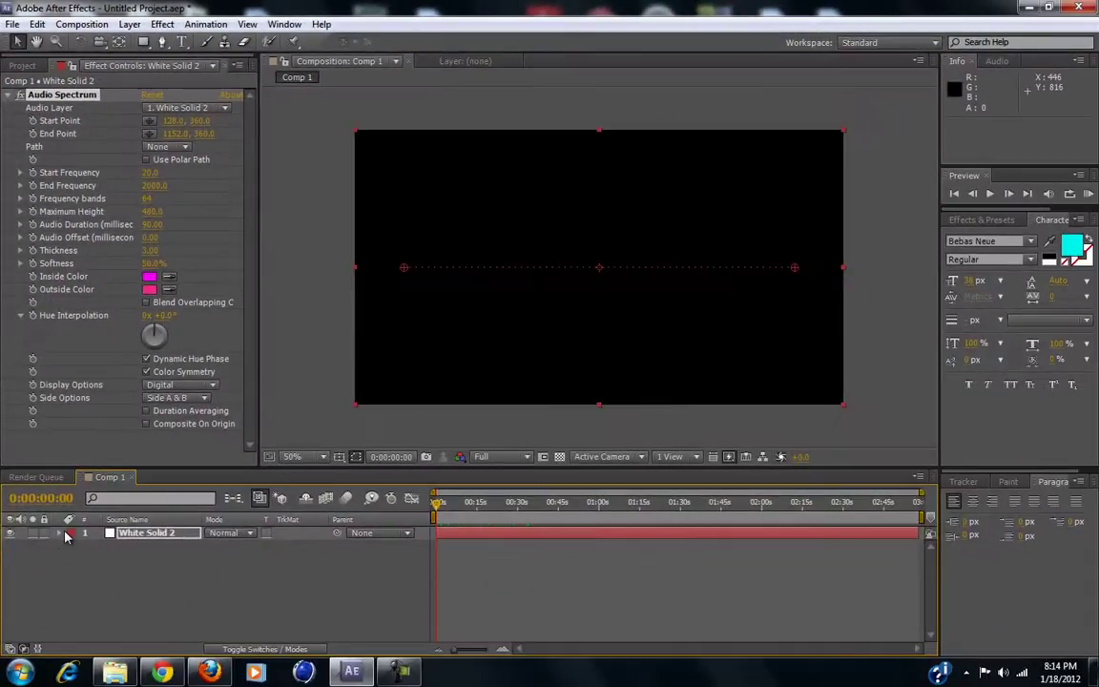
click(69, 540)
click(59, 532)
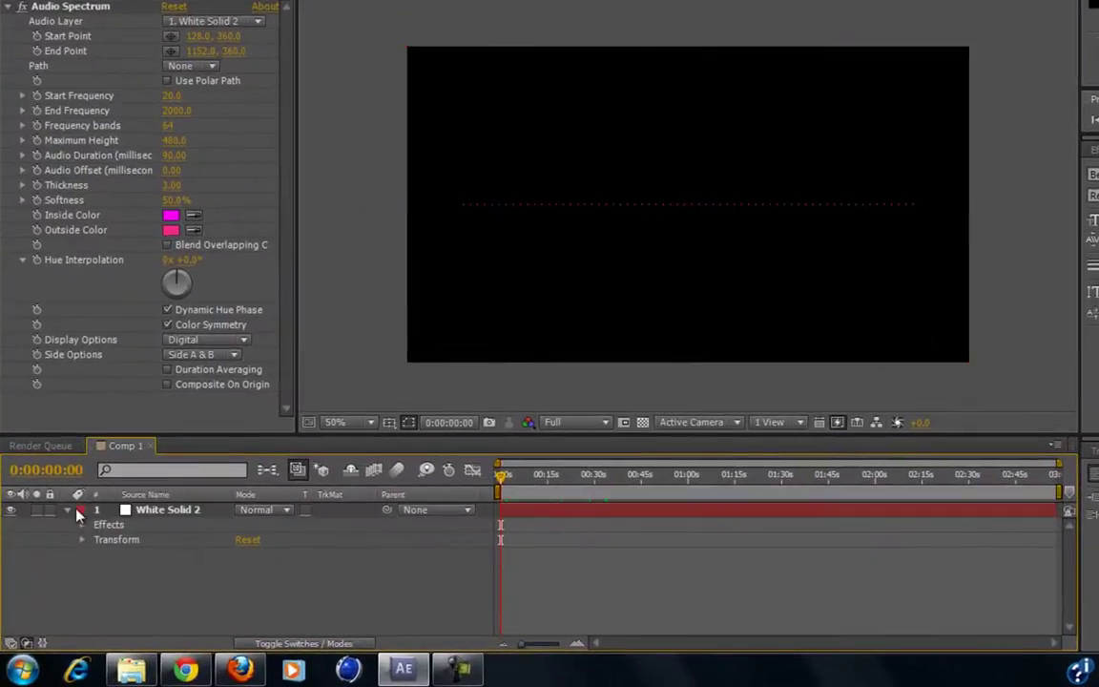
click(65, 511)
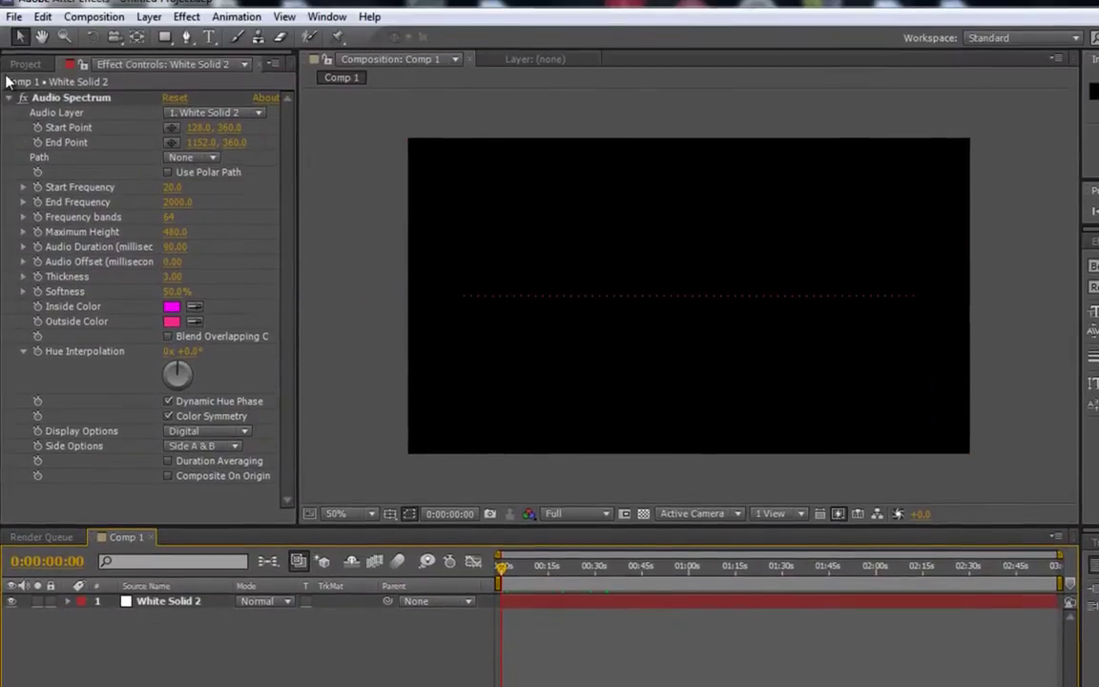
Step: Add weird.wma to Comp 1 beneath the white solid and mute its audio
click(25, 76)
click(58, 266)
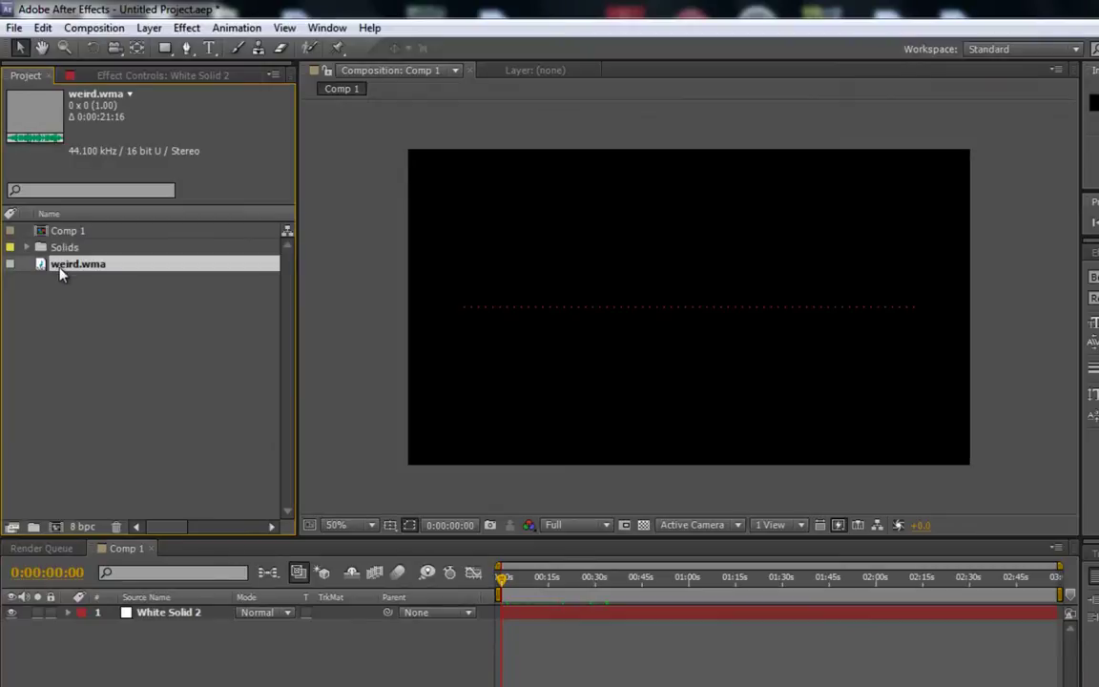
drag(64, 271, 124, 563)
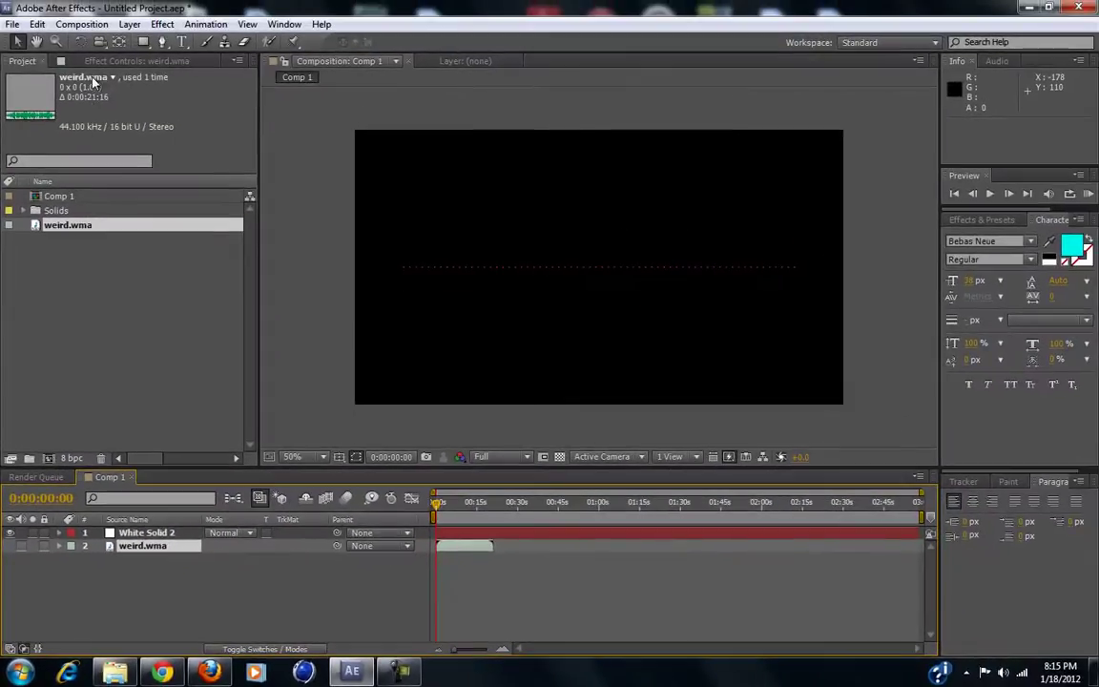
Step: Set the audio layer of the white solid's Audio Spectrum effect to weird.wma
click(96, 62)
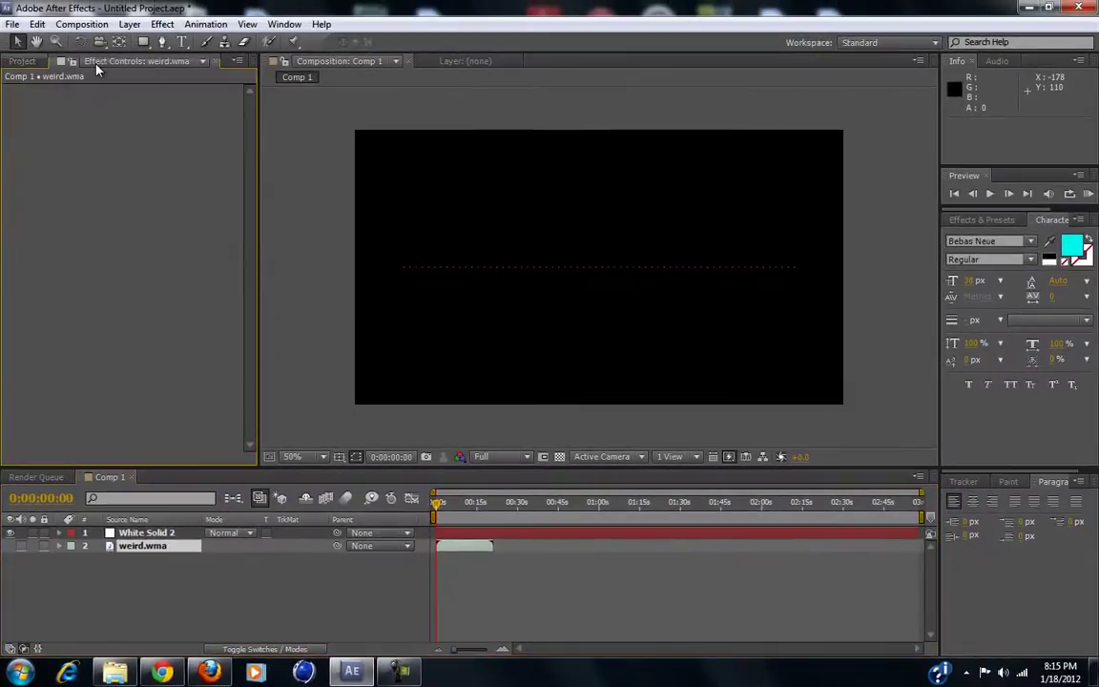
click(15, 61)
click(107, 59)
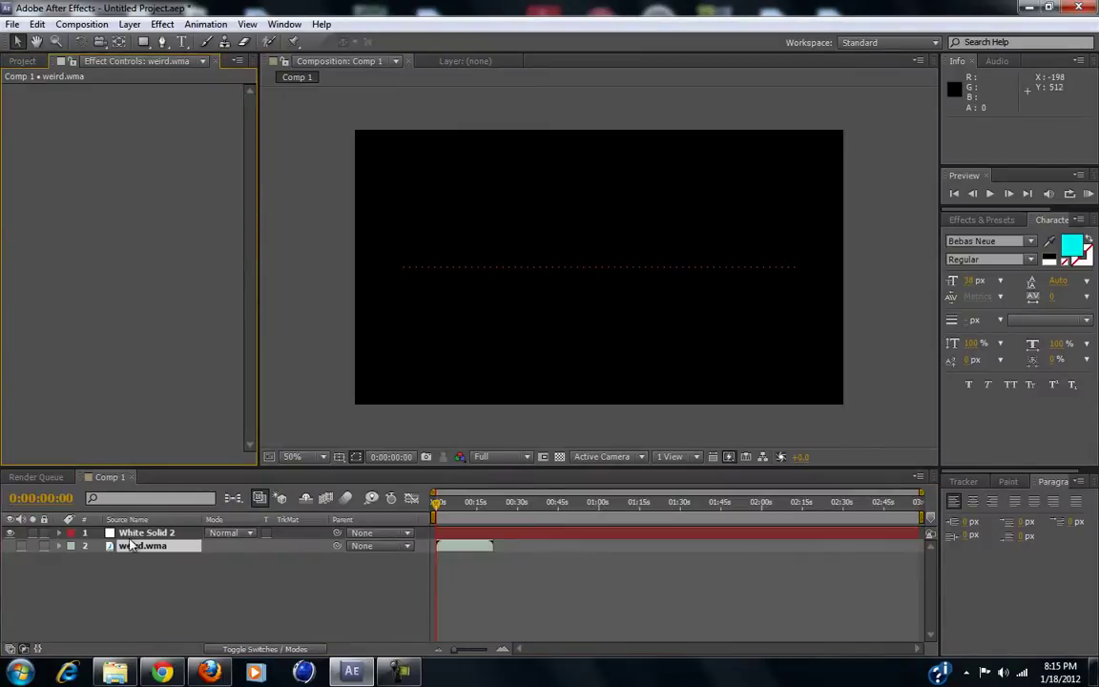
click(146, 532)
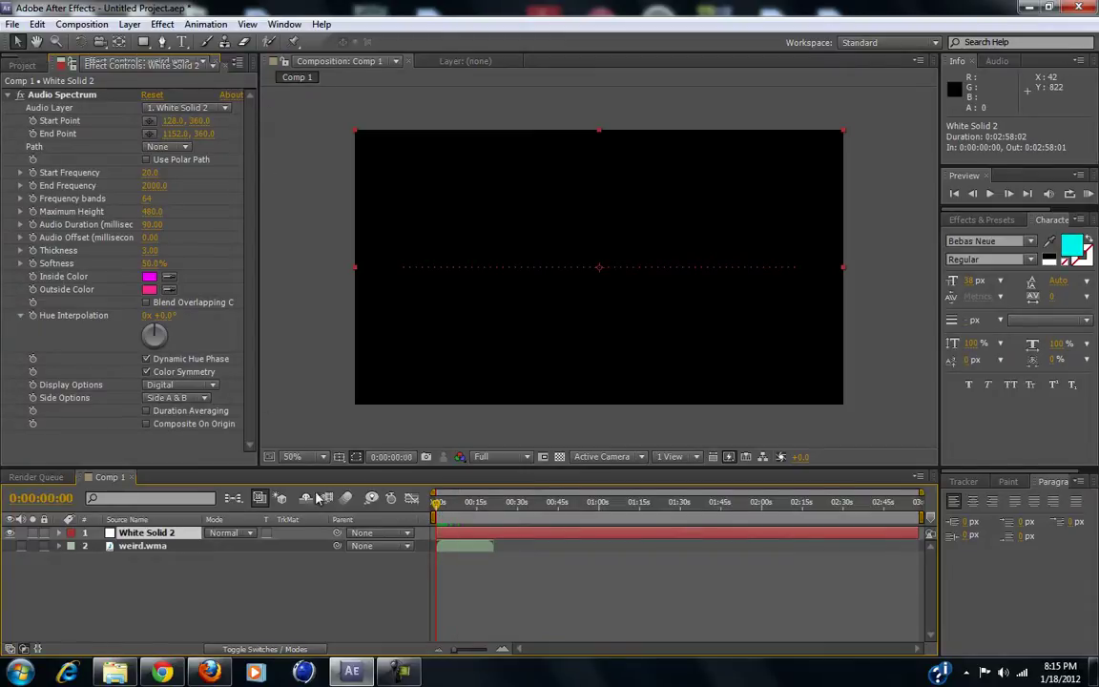
click(181, 110)
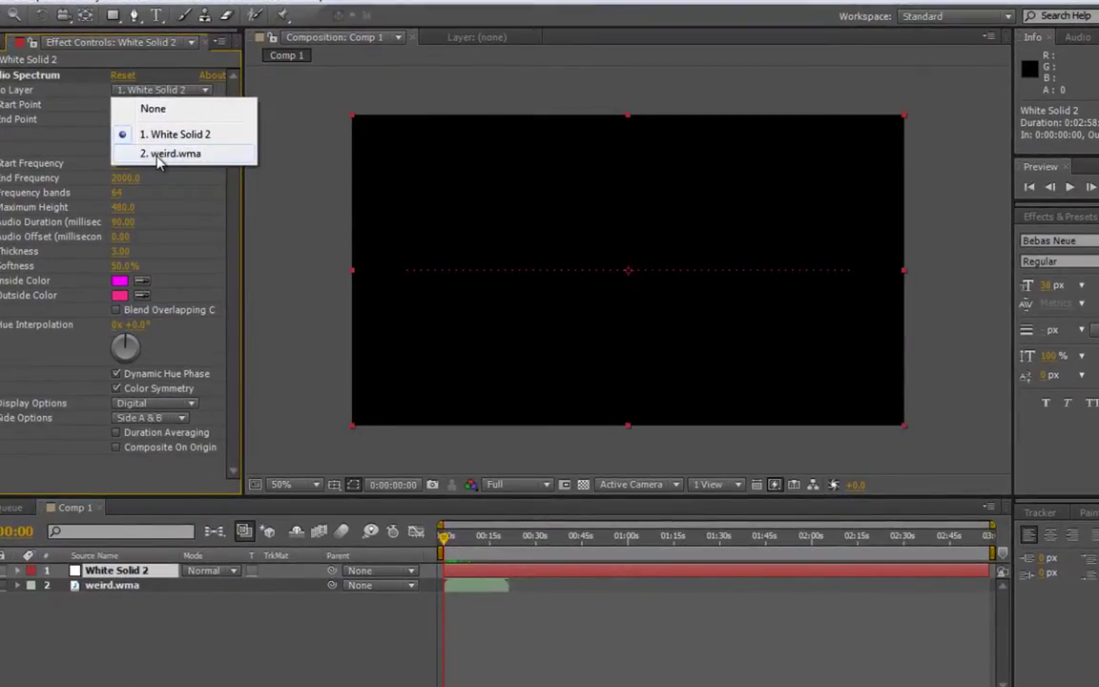
click(158, 155)
drag(444, 544, 419, 515)
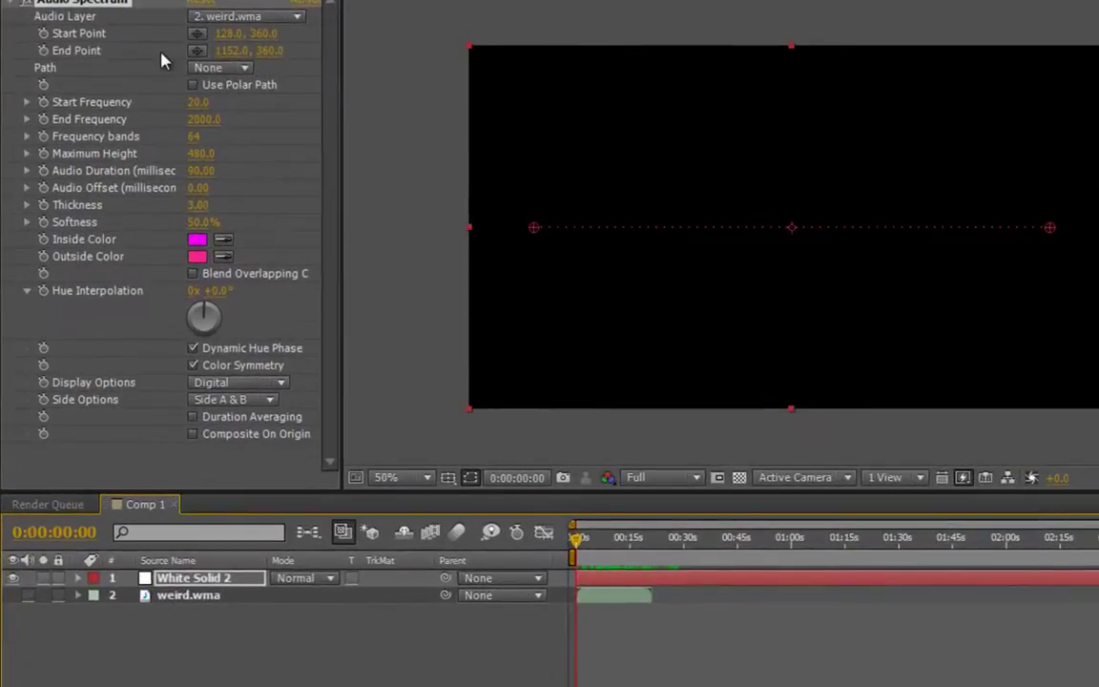
Step: Set the Audio Spectrum's display option to Analog lines and preview the waveform at 0:00:07:22
click(240, 386)
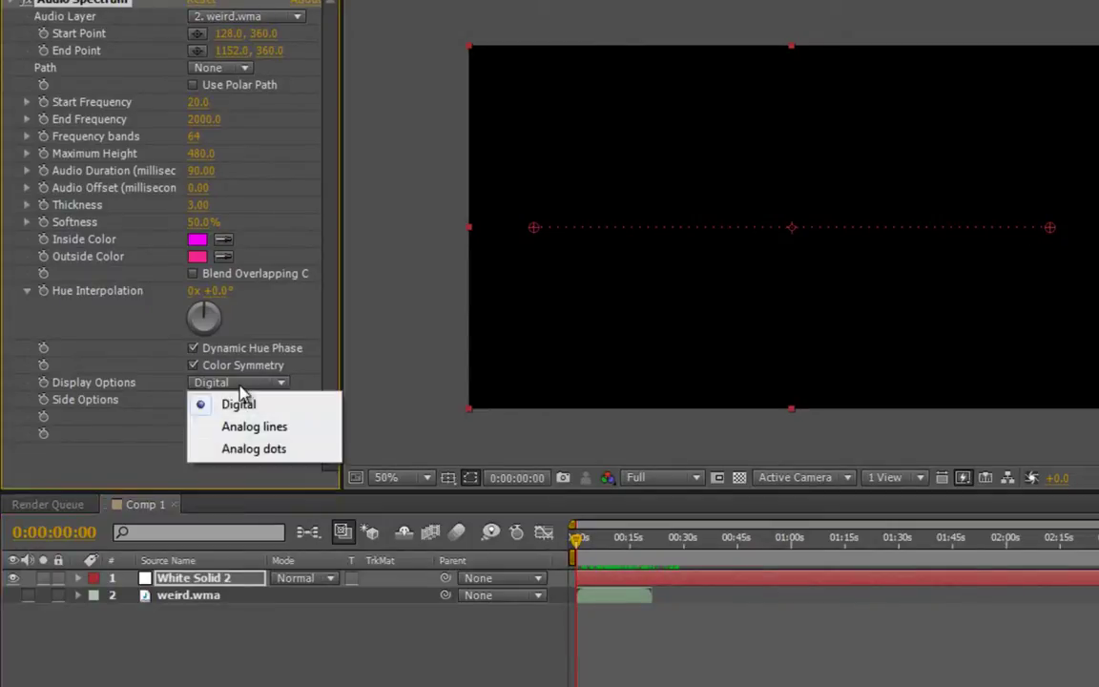
click(277, 431)
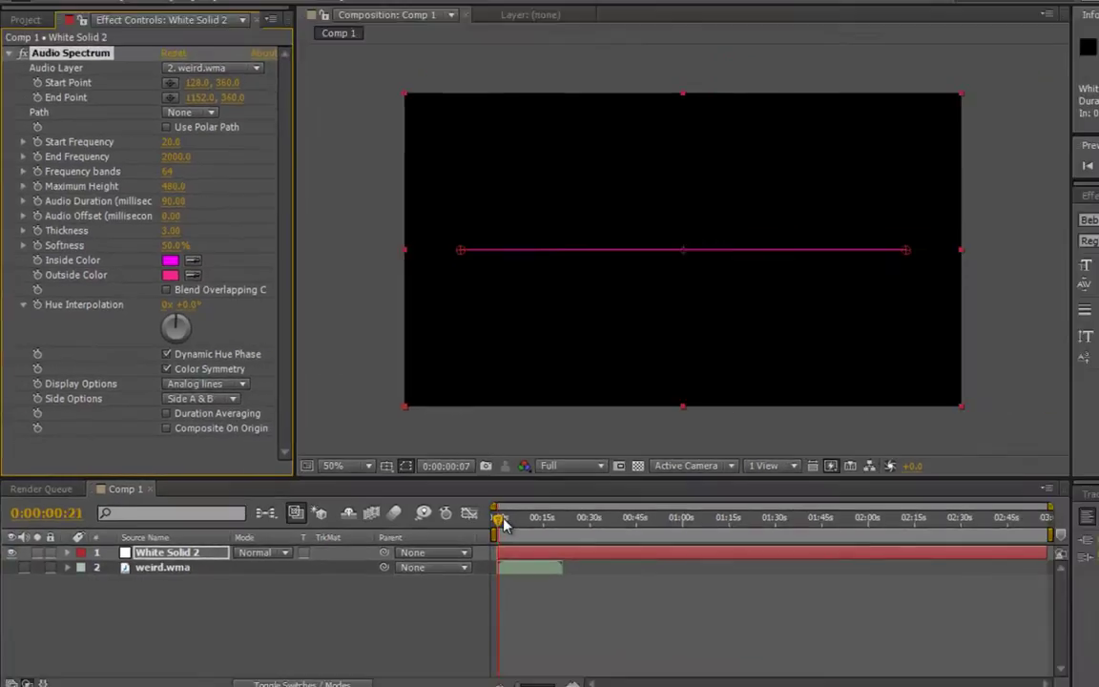
drag(577, 540, 609, 544)
mouse_move(460, 505)
mouse_down()
mouse_move(475, 505)
mouse_move(445, 506)
mouse_move(458, 503)
mouse_up()
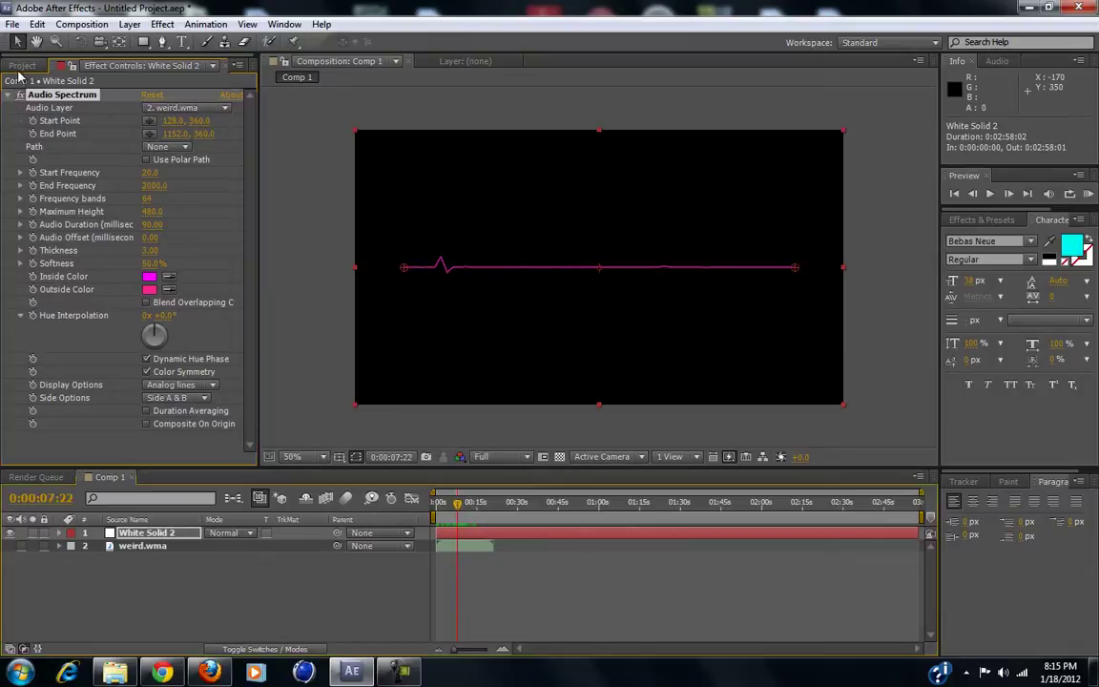
Step: Import the audio file sopa.wma into the project
click(22, 65)
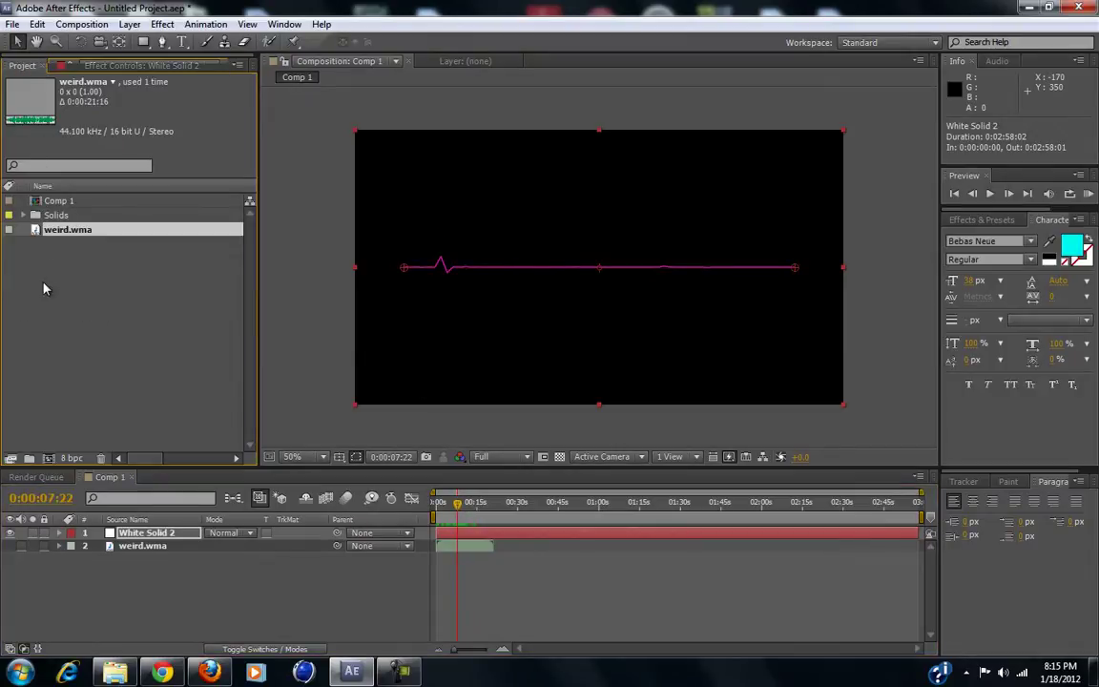
click(401, 672)
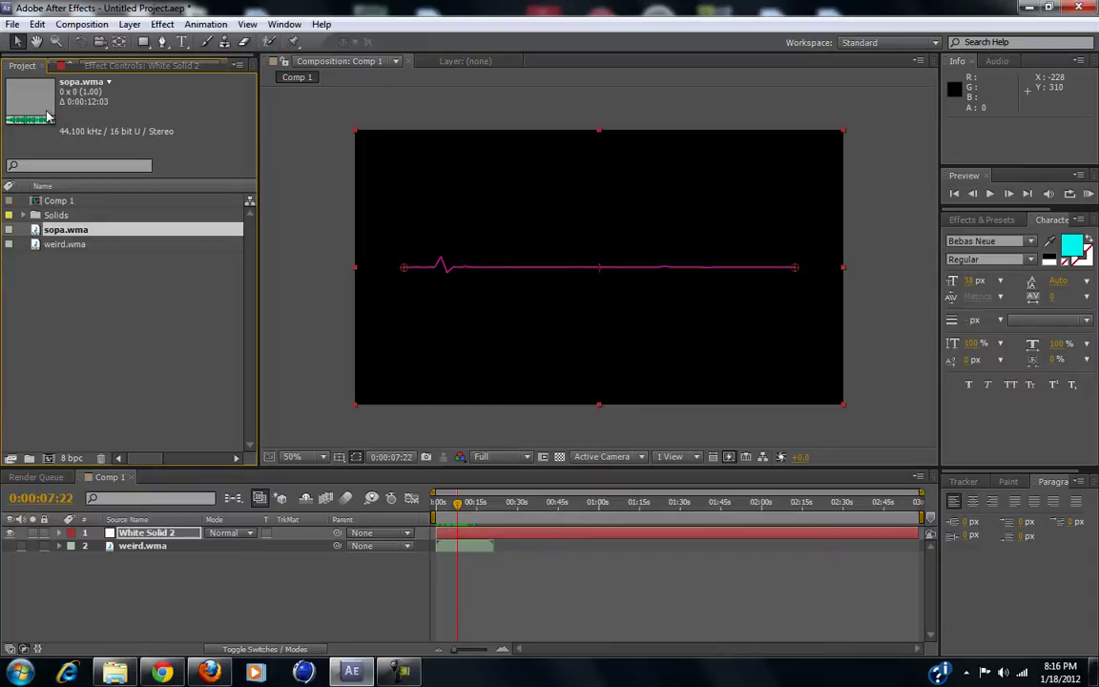
click(119, 65)
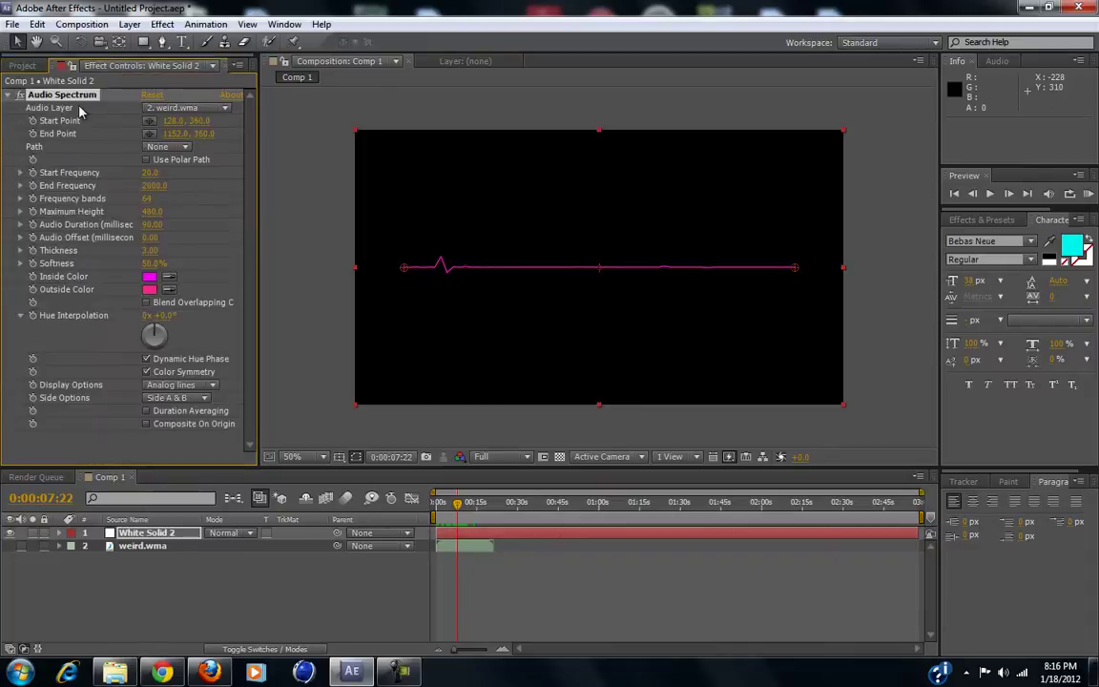
click(23, 64)
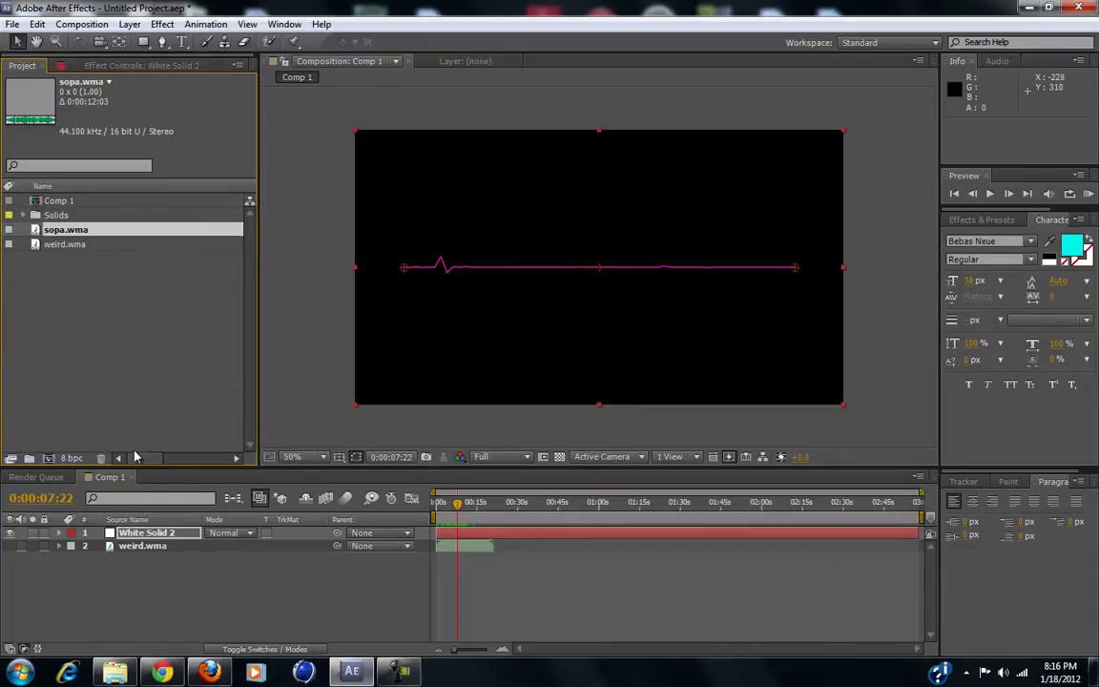
Step: Replace the weird.wma layer in Comp 1 with sopa.wma beneath the white solid and mute its audio
click(149, 546)
key(Delete)
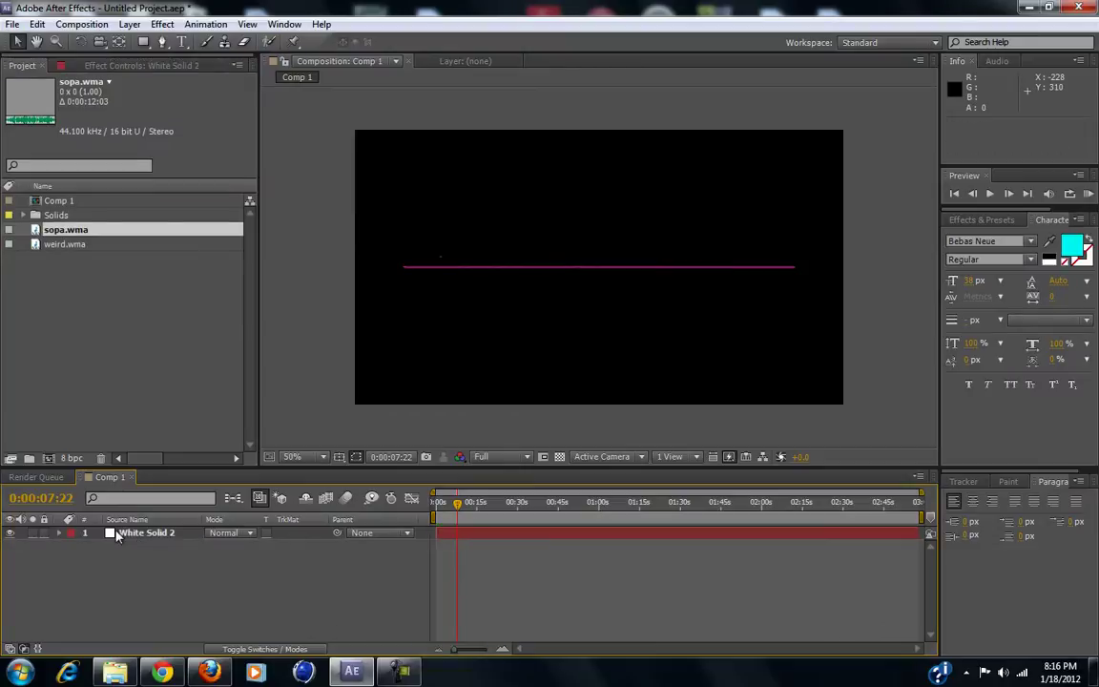
drag(71, 236, 135, 604)
click(95, 562)
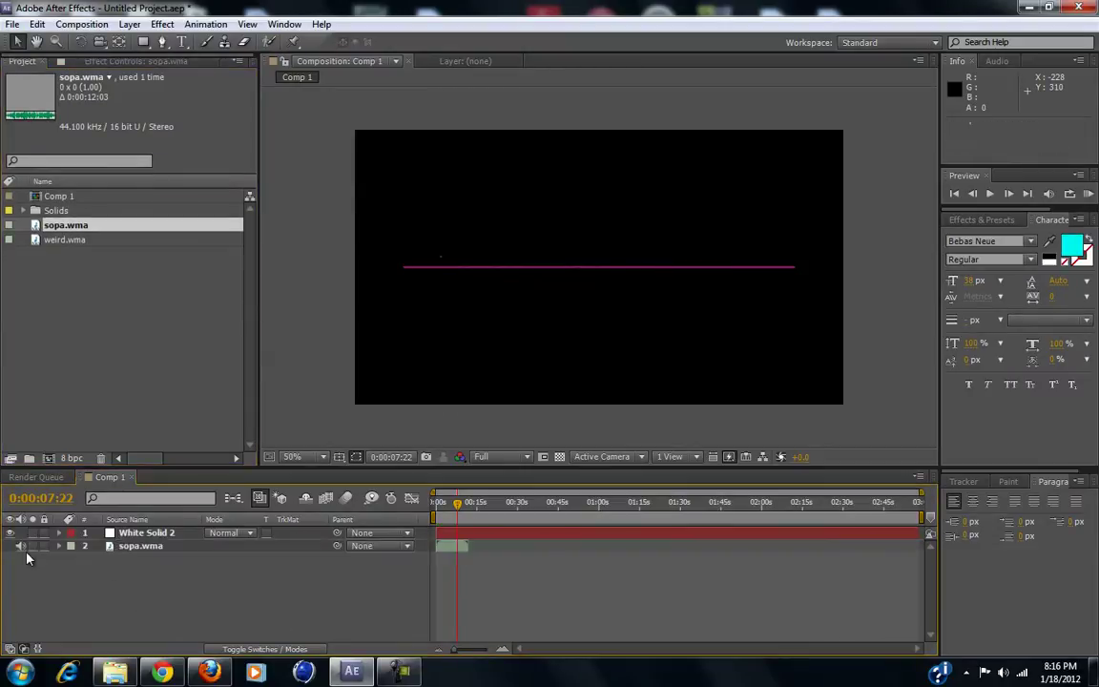
click(21, 546)
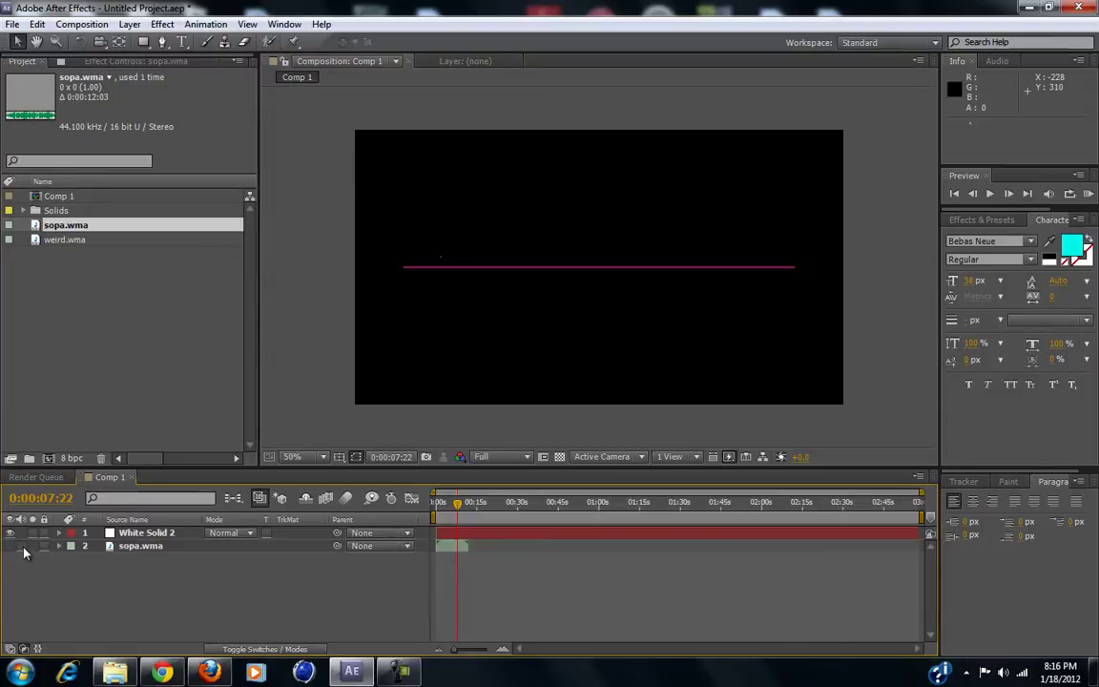
Step: Set the Audio Layer of the white solid's Audio Spectrum effect to sopa.wma and preview the waveform at 0:00:01:03
click(113, 61)
click(143, 520)
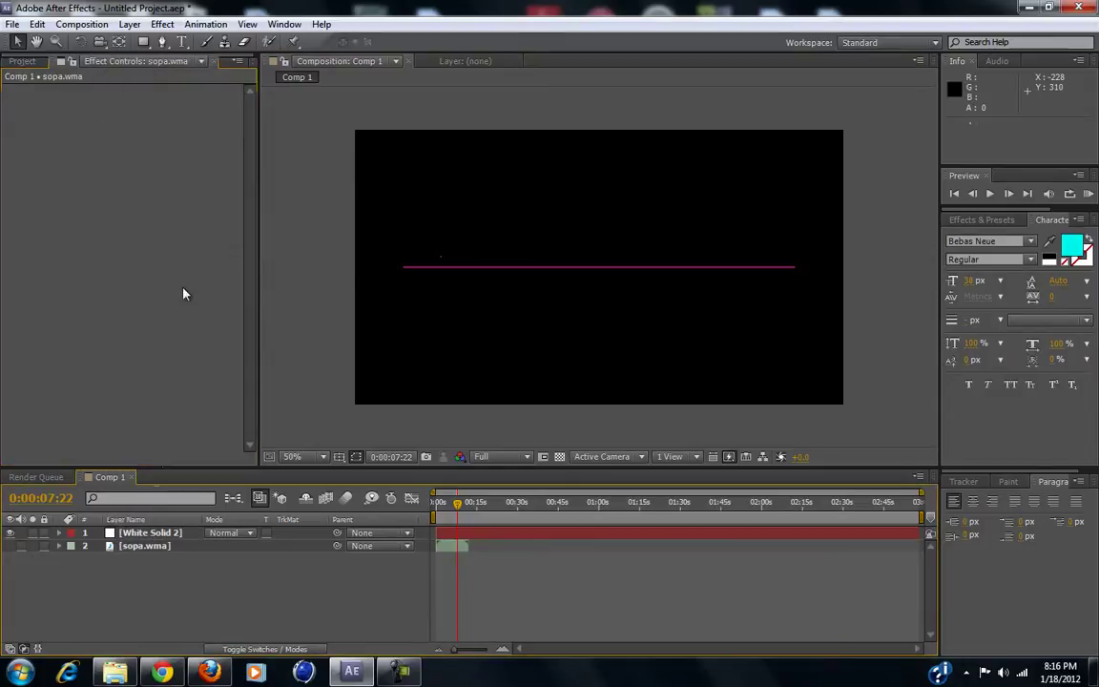
click(145, 533)
click(186, 108)
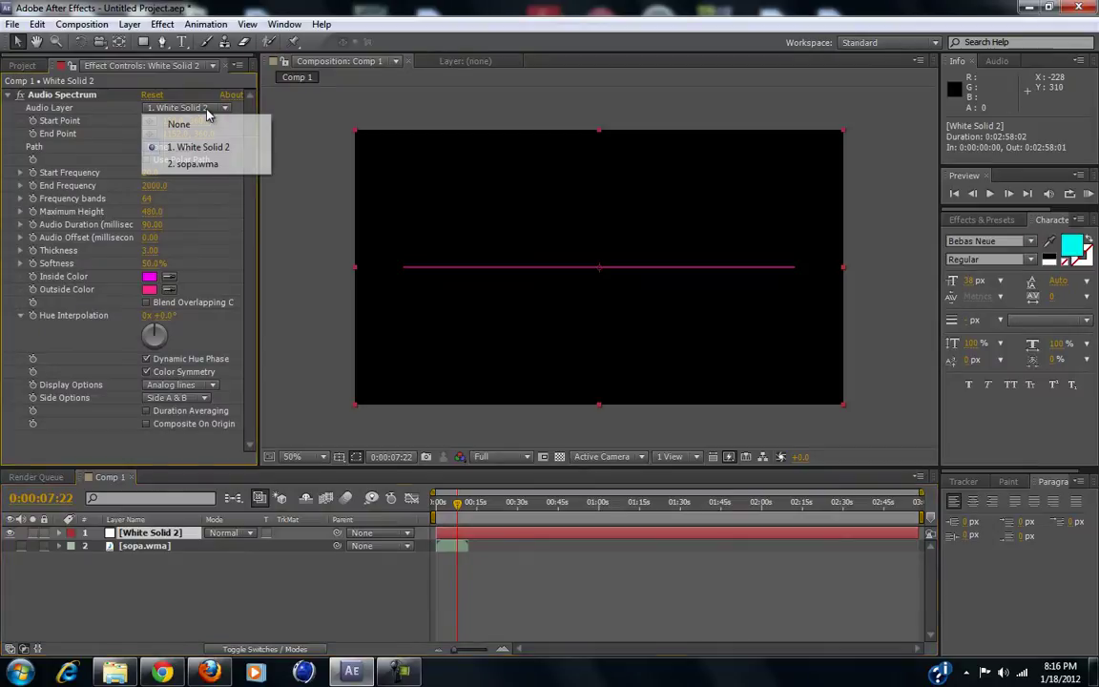
click(204, 162)
drag(457, 508, 441, 504)
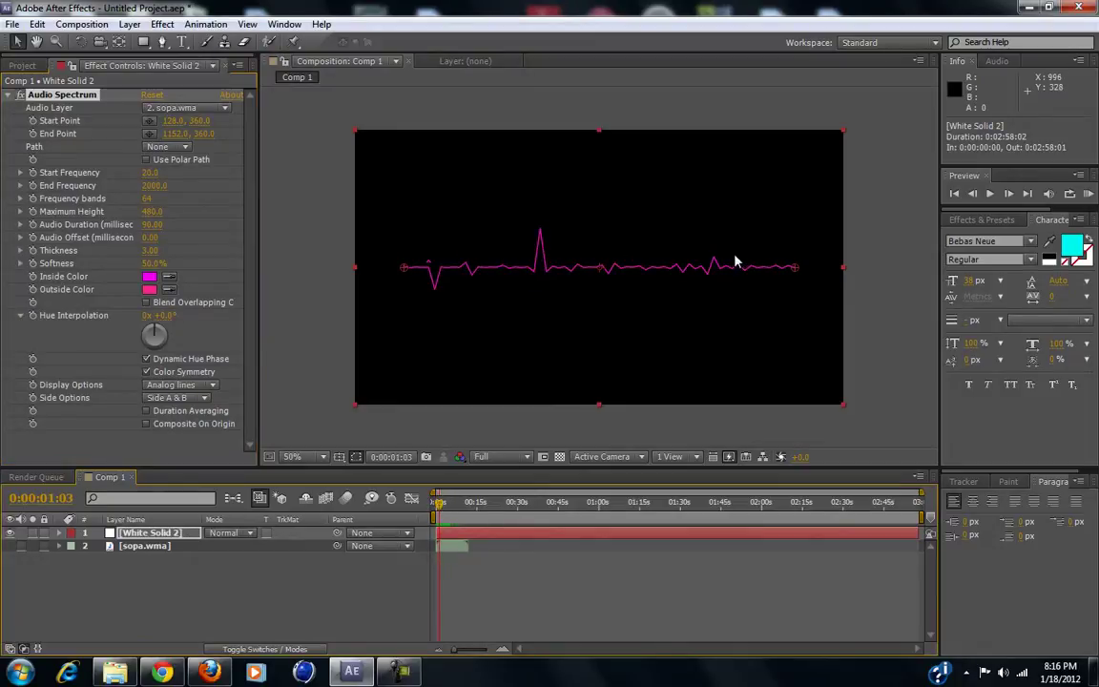
click(21, 66)
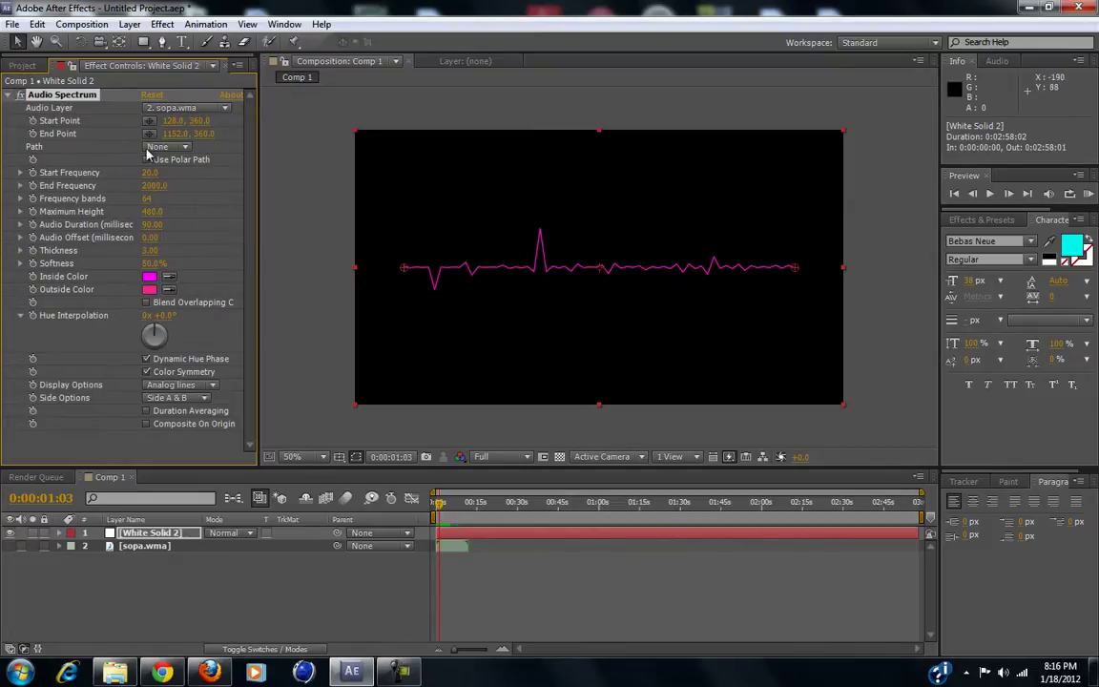
Step: Stretch the spectrum line past the frame's side edges by setting the Start Point X to -9 and End Point X to 1291
drag(173, 120, 70, 111)
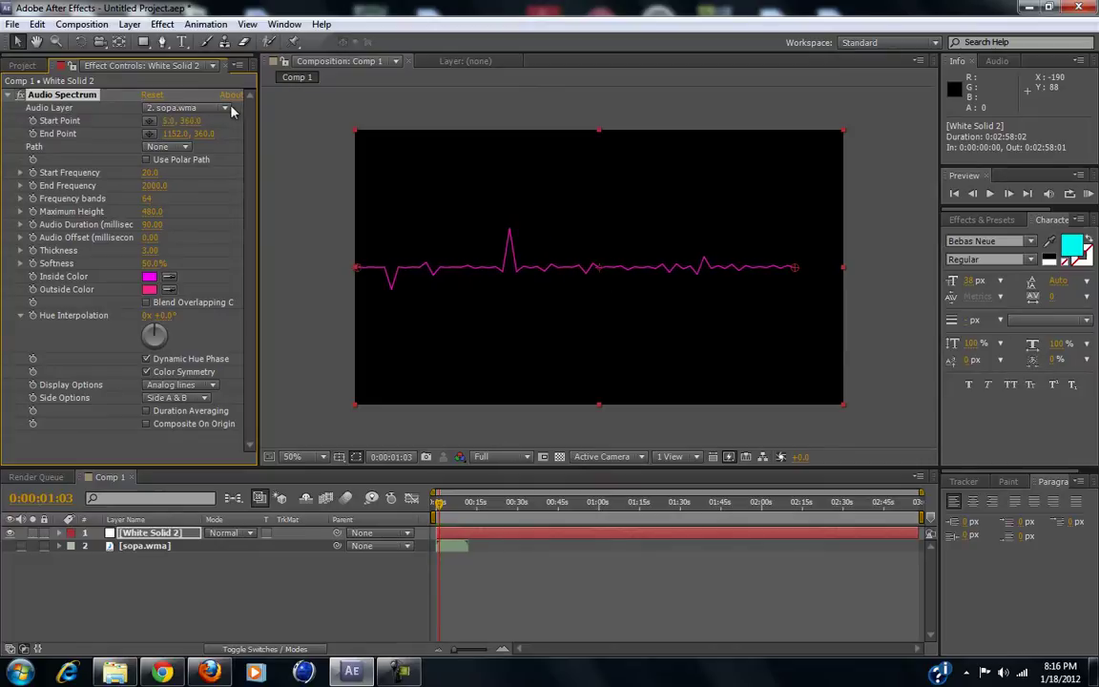
drag(178, 133, 289, 151)
click(230, 608)
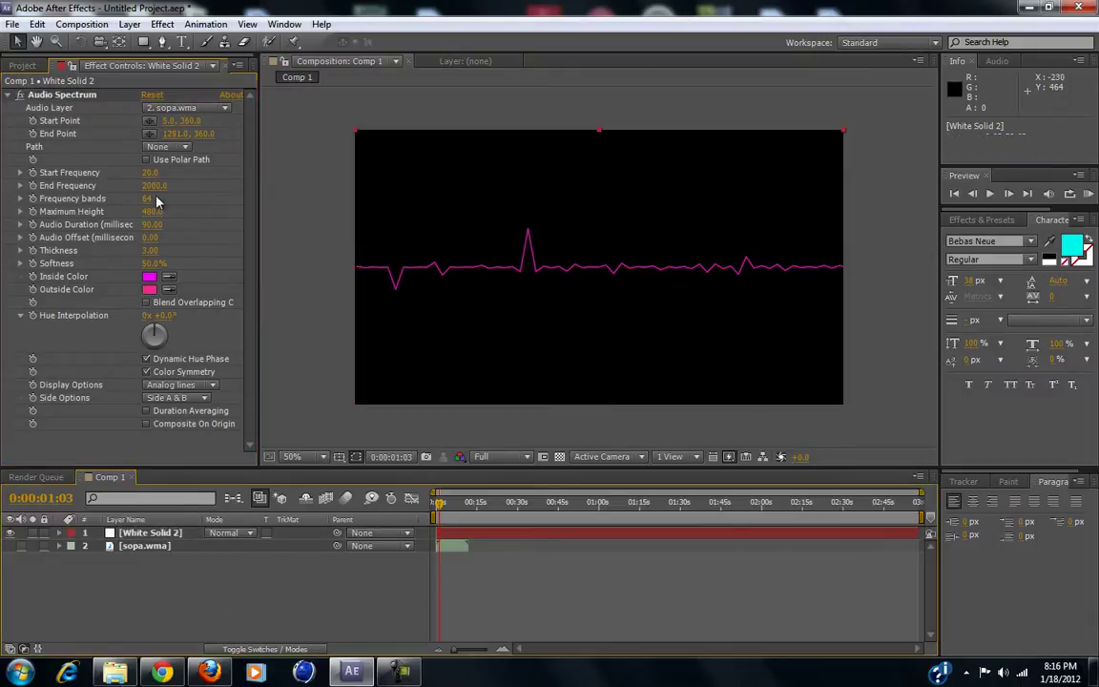
drag(167, 121, 227, 440)
click(283, 558)
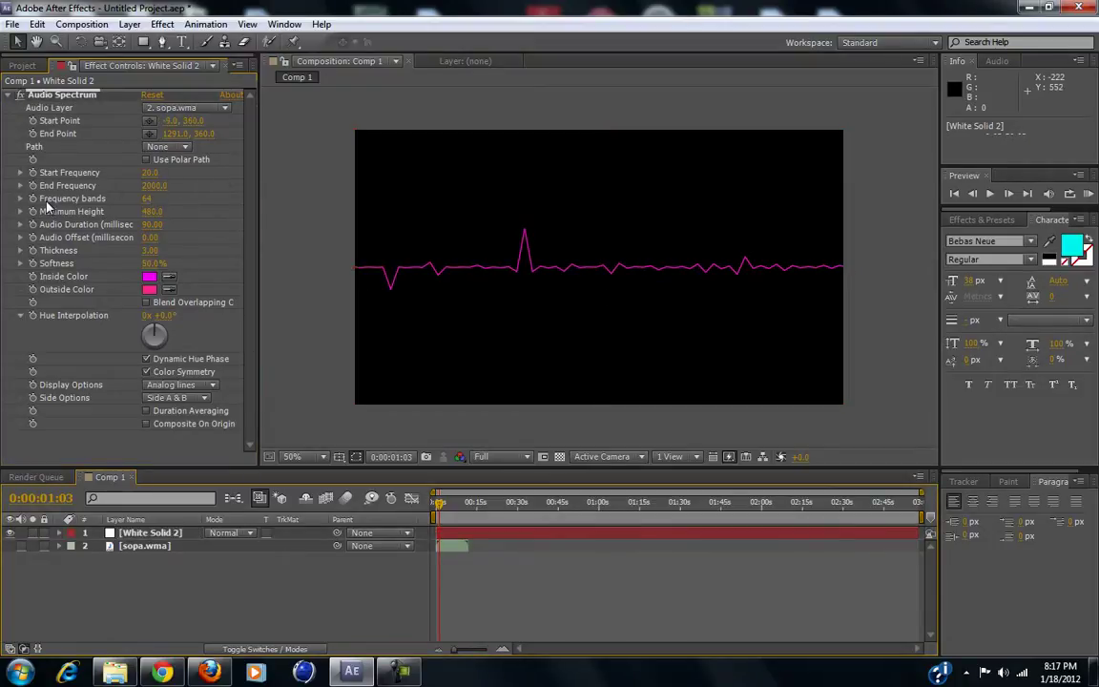
Step: Try the Analog dots display with 41 frequency bands, and return the display option to Analog lines
key(period)
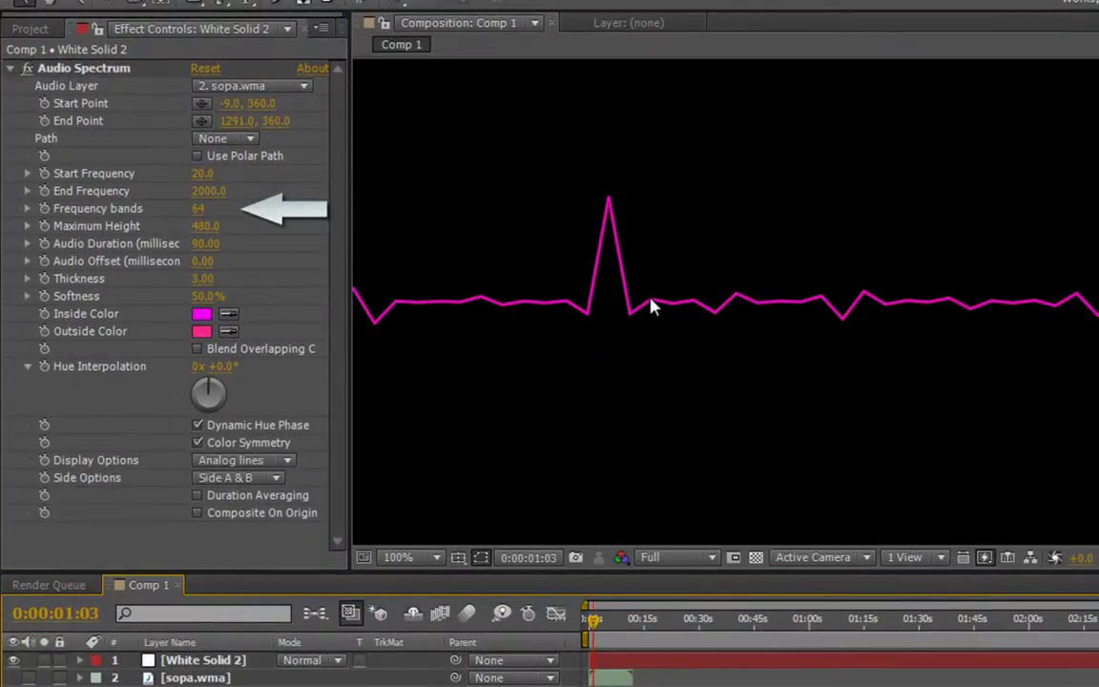
click(248, 460)
click(279, 531)
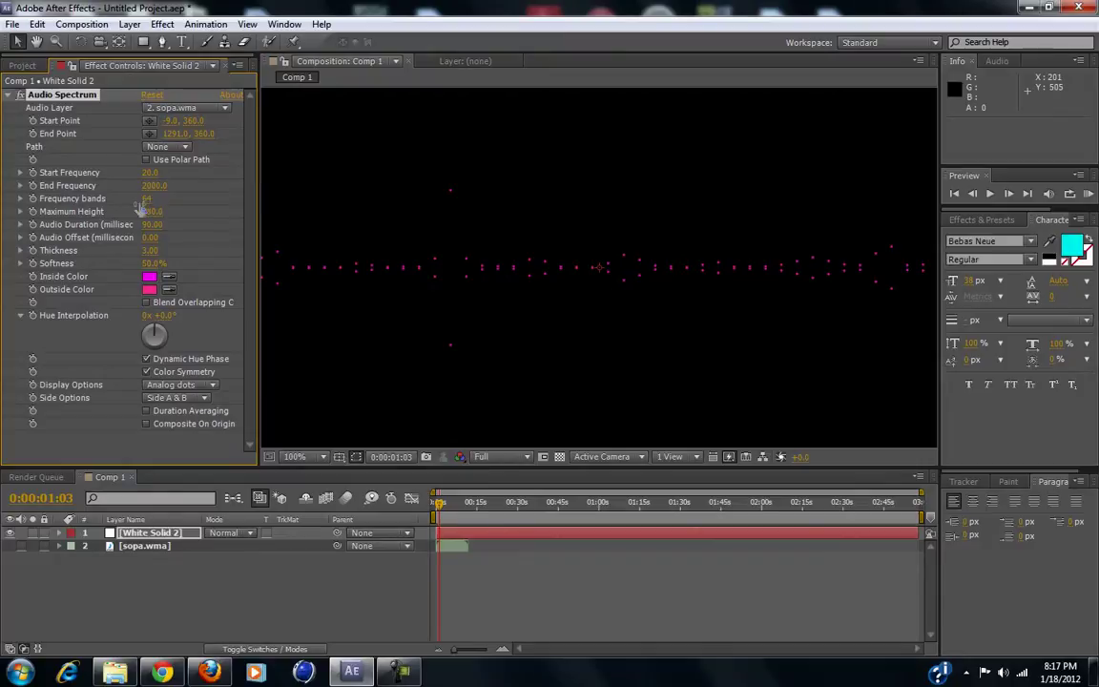
mouse_move(146, 198)
mouse_down()
mouse_move(226, 200)
mouse_move(135, 204)
mouse_up()
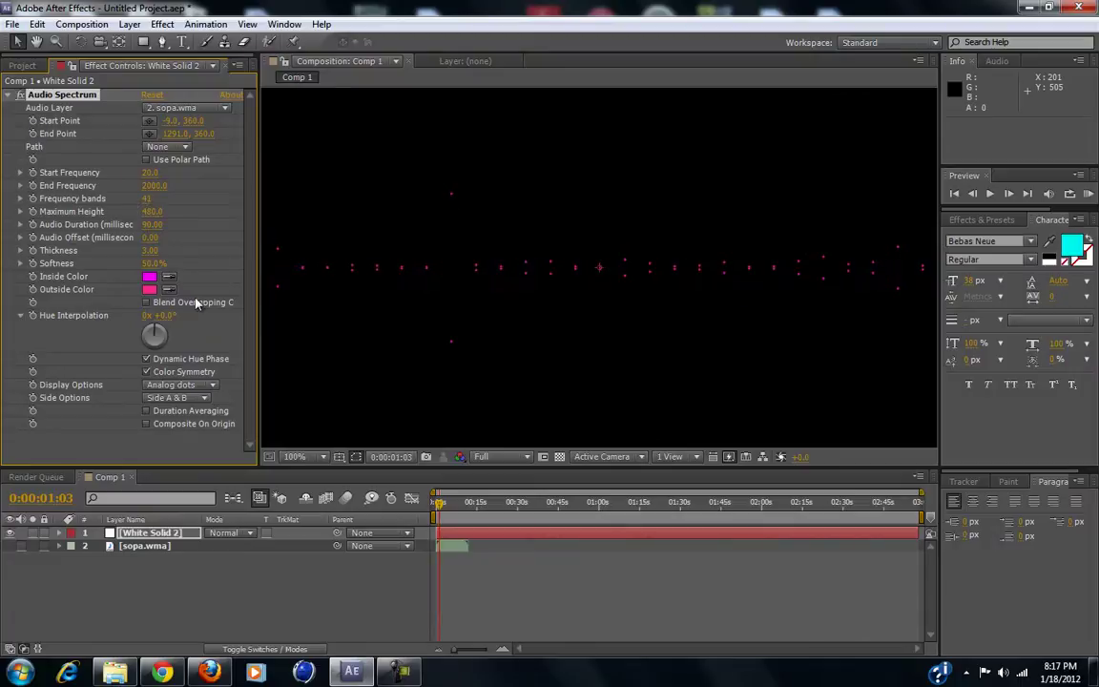
click(203, 384)
click(208, 417)
key(comma)
key(comma)
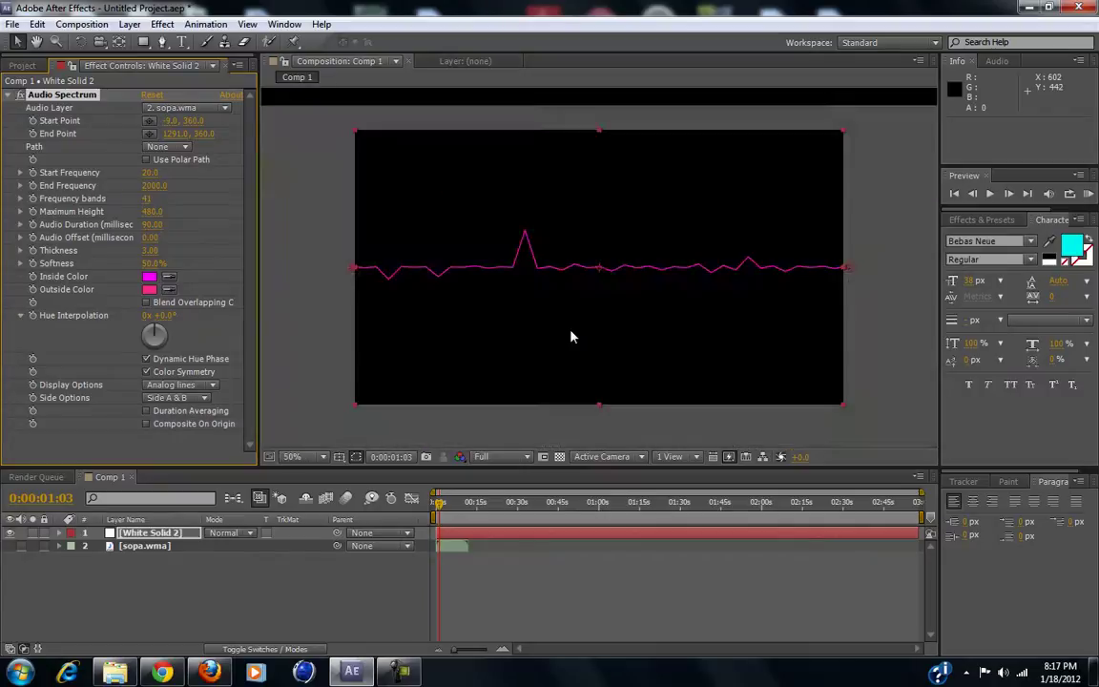
Step: Raise the Frequency bands to 185 and compare the line's detail at 100% and 50% magnification
key(period)
drag(150, 203, 291, 229)
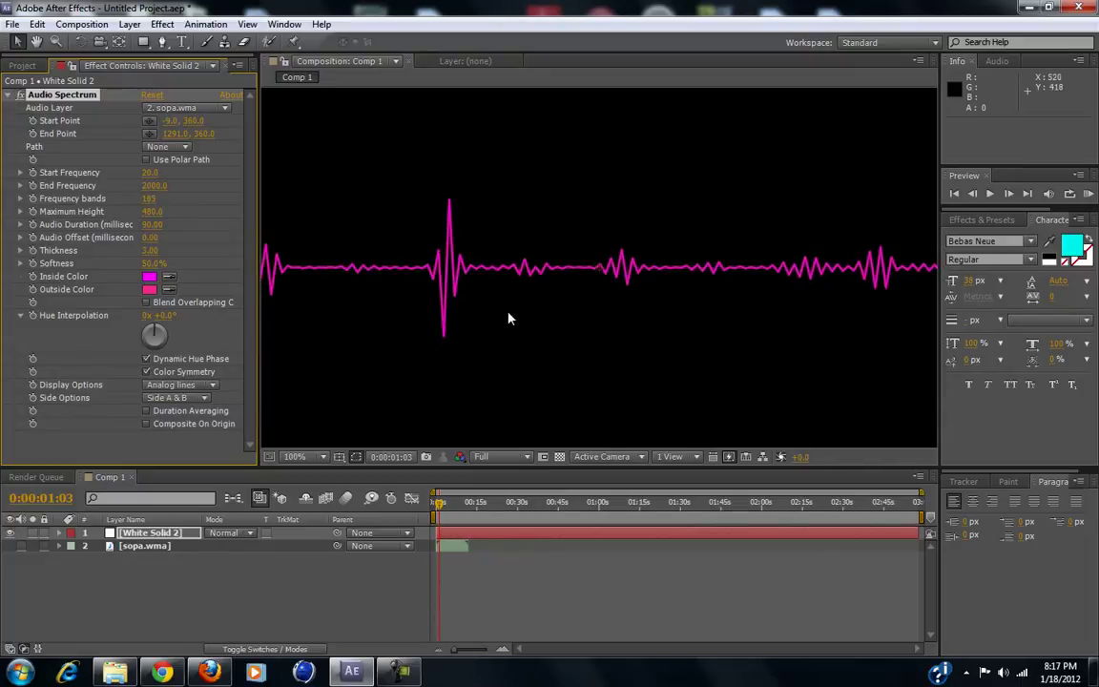
key(comma)
key(comma)
key(period)
key(period)
key(comma)
key(comma)
Step: Set the Audio Spectrum's Frequency bands to 158 and preview the line from 0:00:00:00 to 0:00:04:20
click(295, 456)
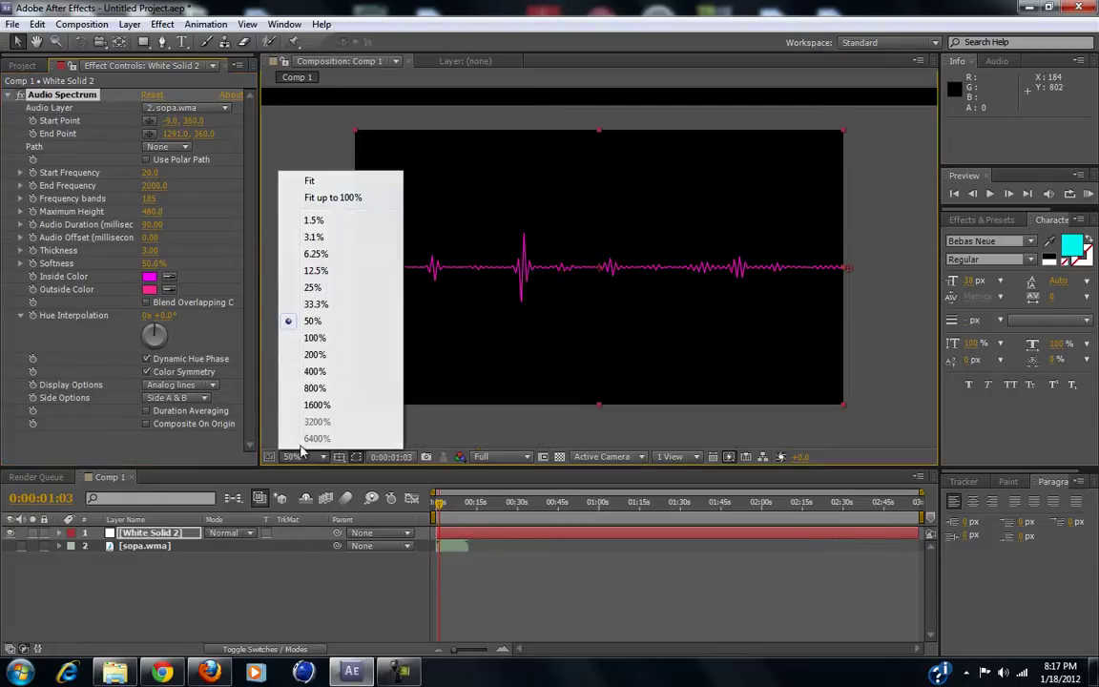
click(344, 198)
click(606, 186)
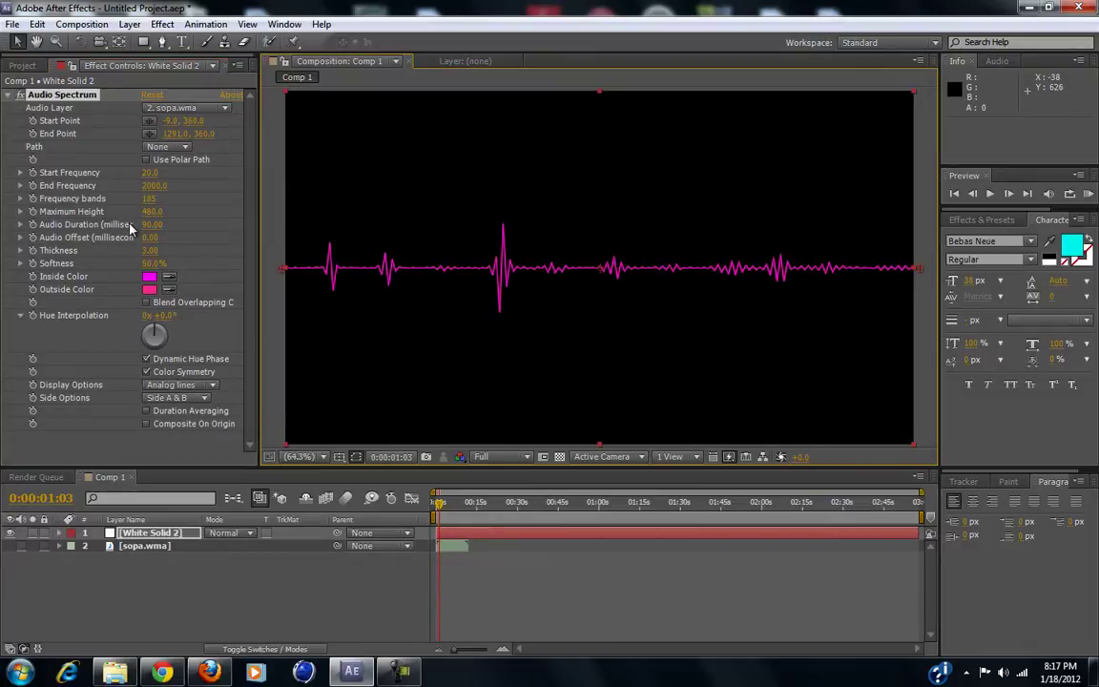
drag(148, 203, 115, 189)
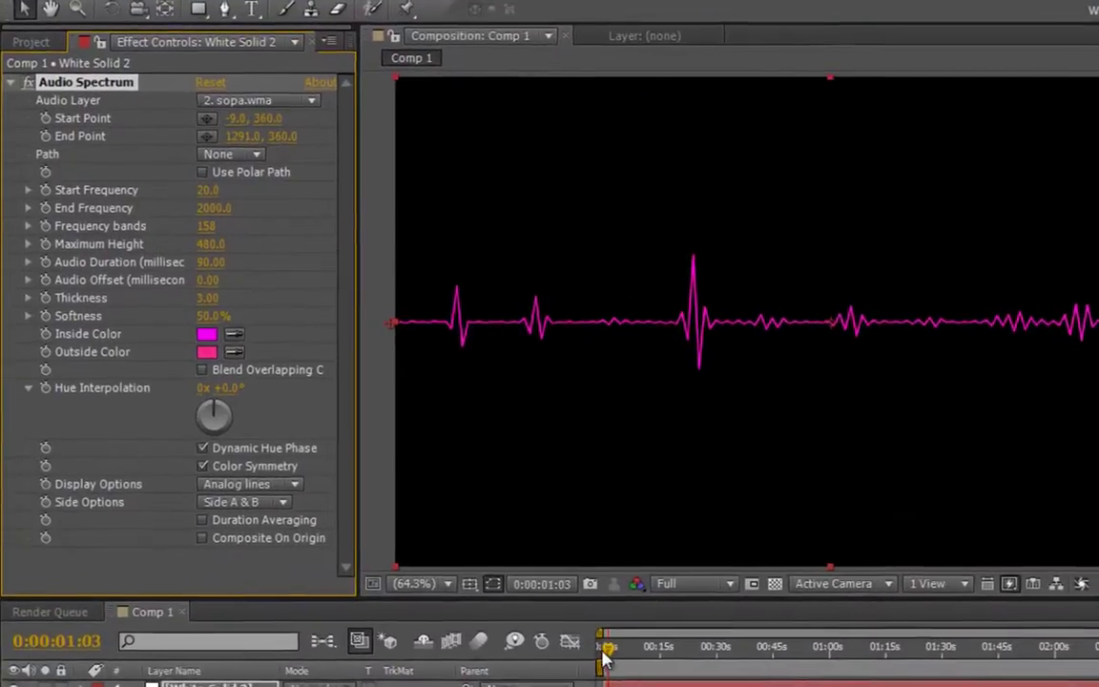
click(435, 504)
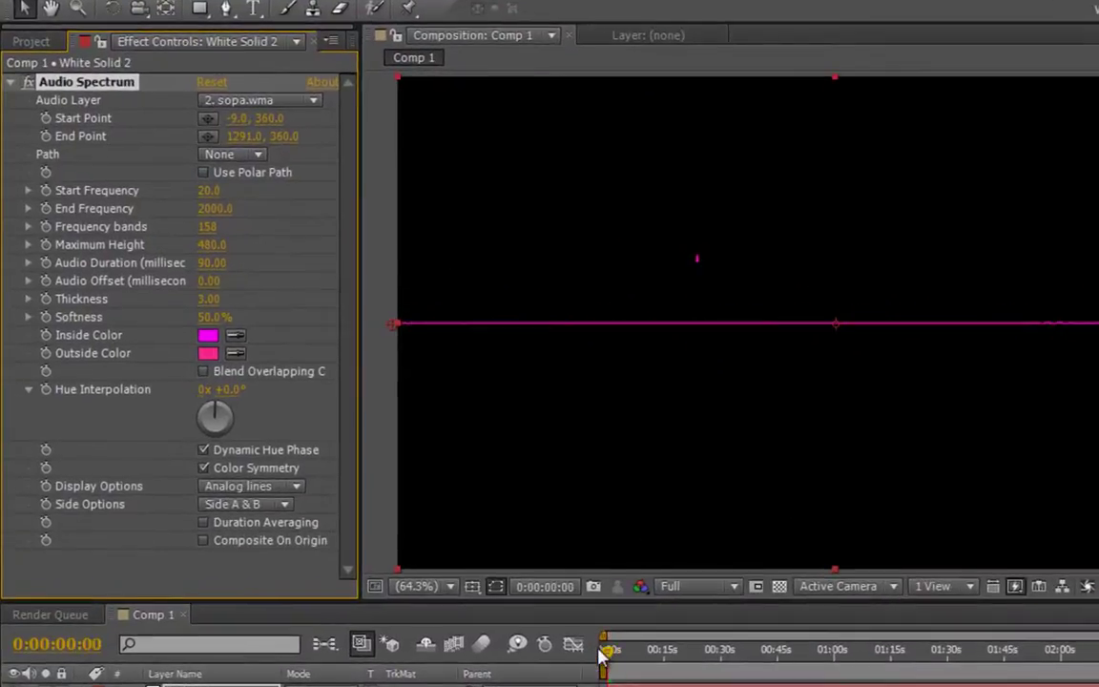
mouse_move(611, 656)
mouse_down()
mouse_move(633, 667)
mouse_move(623, 668)
mouse_up()
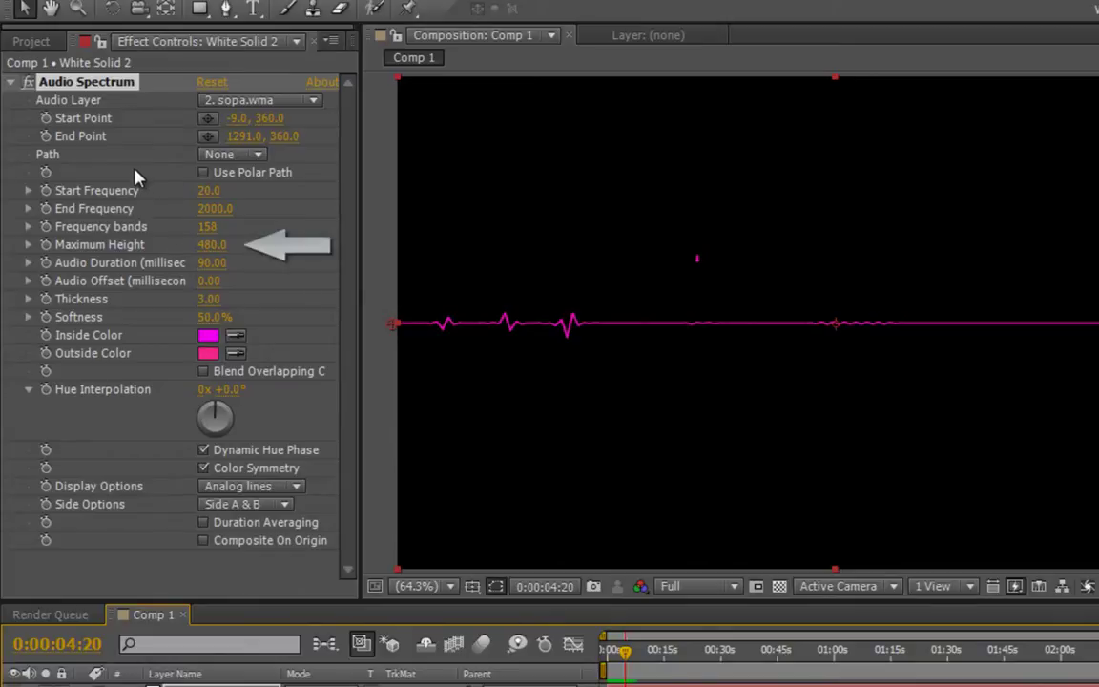
Step: Set the Audio Spectrum's Maximum Height to 2121, checking the peaks with a preview at 0:00:01:10
drag(219, 250, 519, 362)
click(611, 652)
key(space)
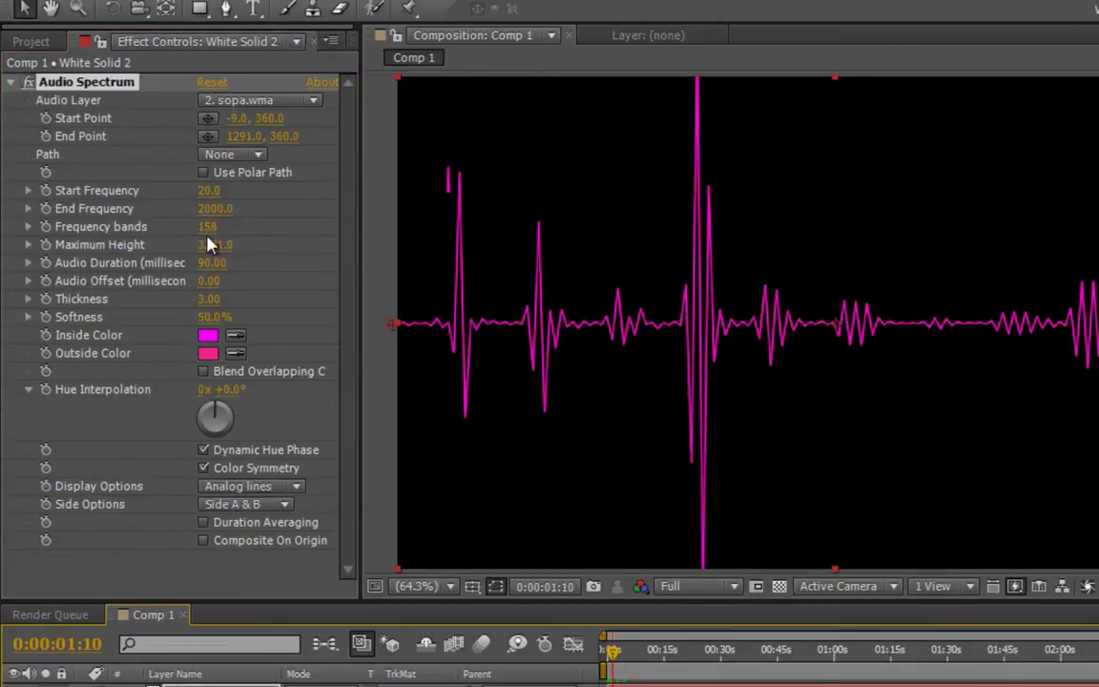
drag(210, 250, 96, 248)
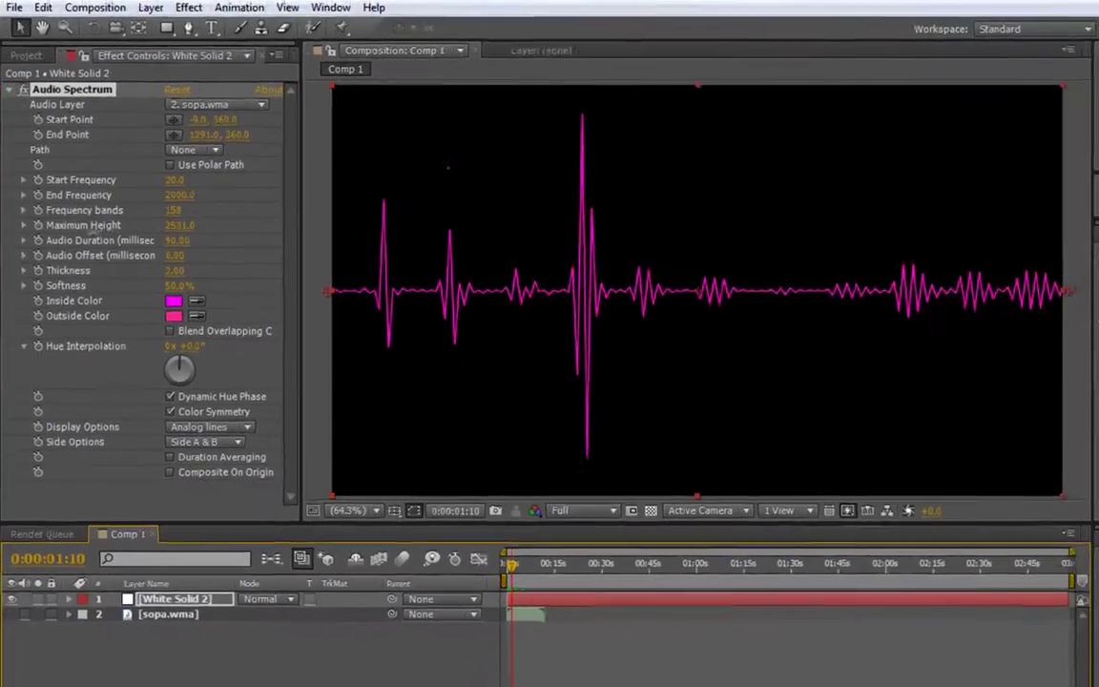
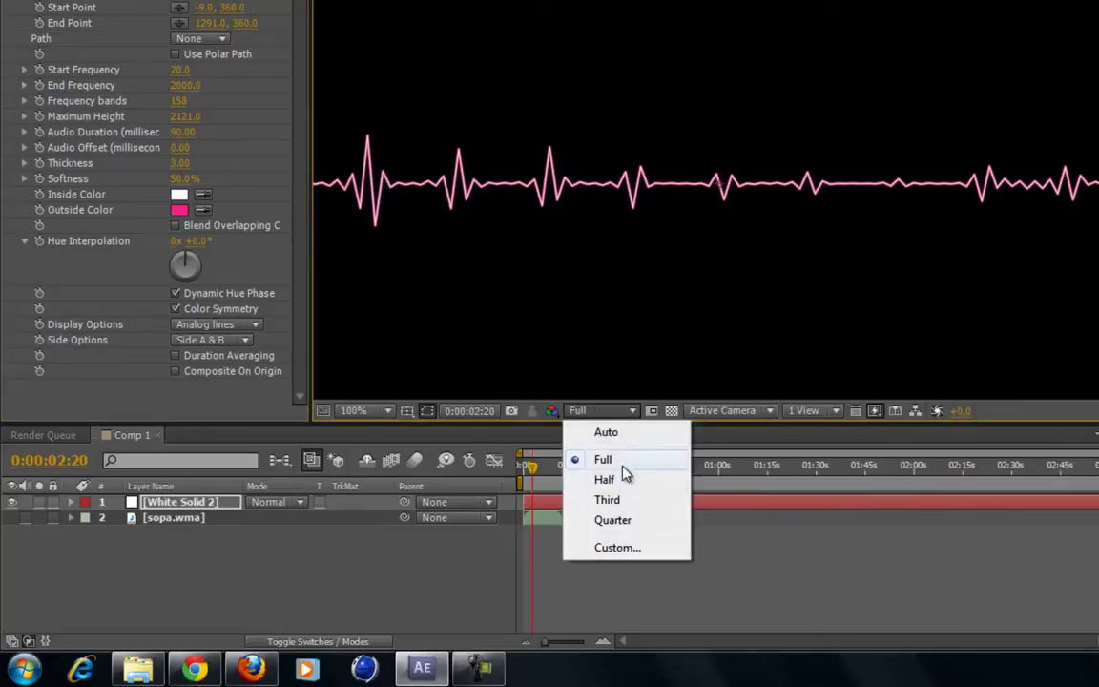
Step: Set the Audio Spectrum's Outside Color to cyan 00F0FF
click(379, 419)
click(384, 100)
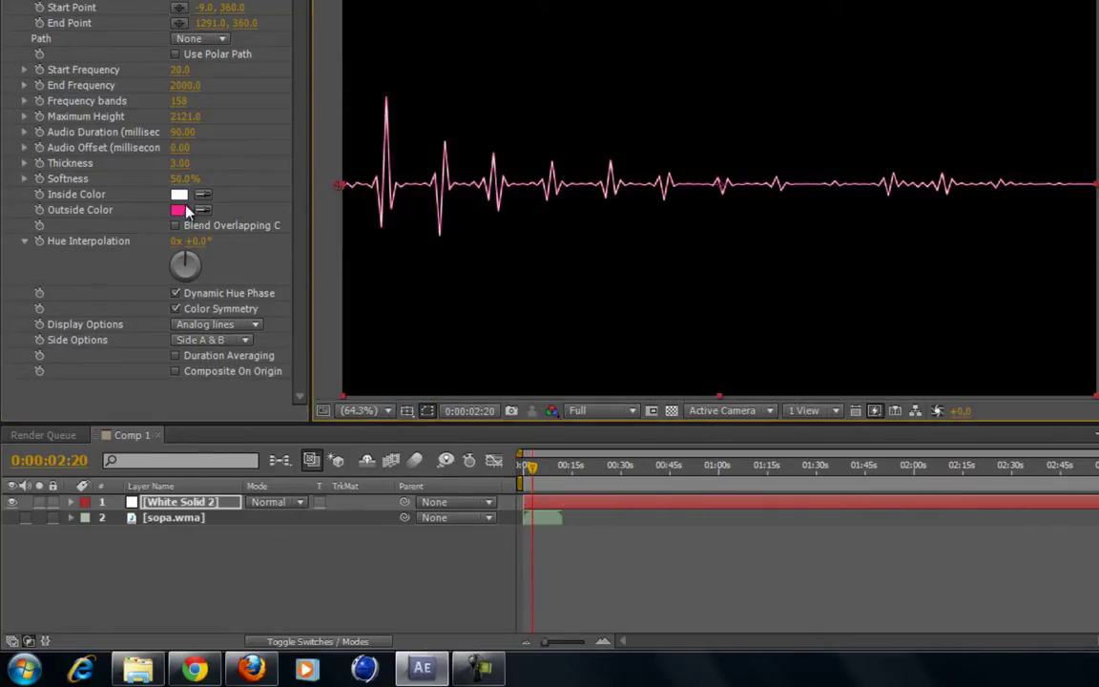
click(180, 210)
click(617, 466)
mouse_move(490, 446)
mouse_down()
mouse_move(473, 400)
mouse_move(496, 390)
mouse_up()
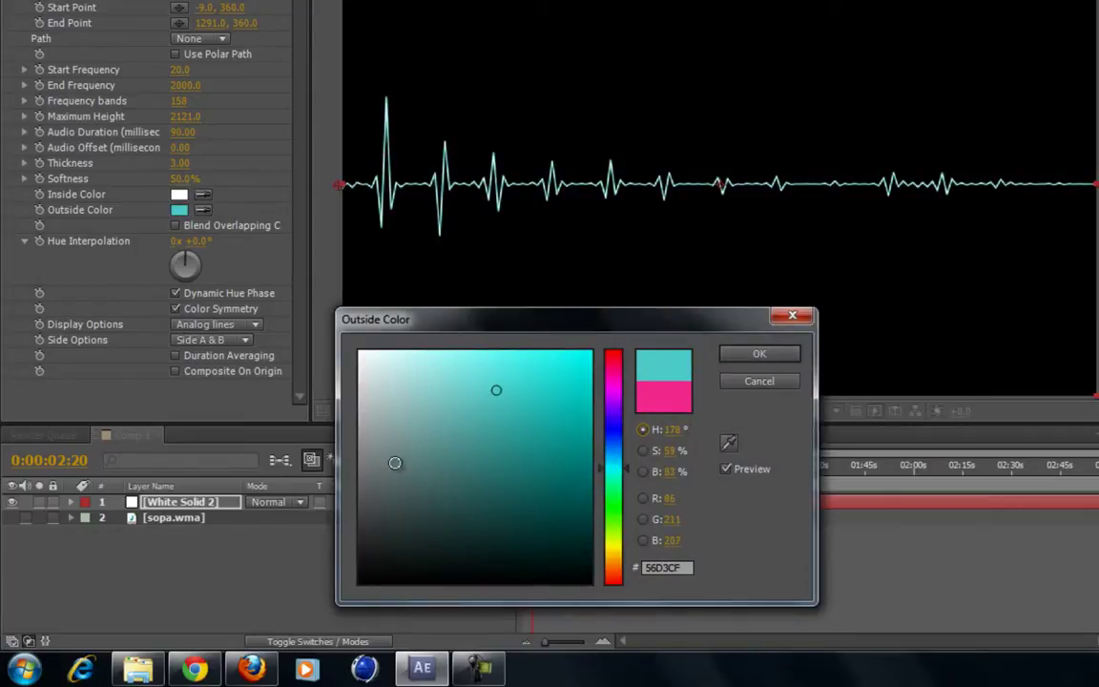
drag(613, 476, 613, 352)
click(360, 352)
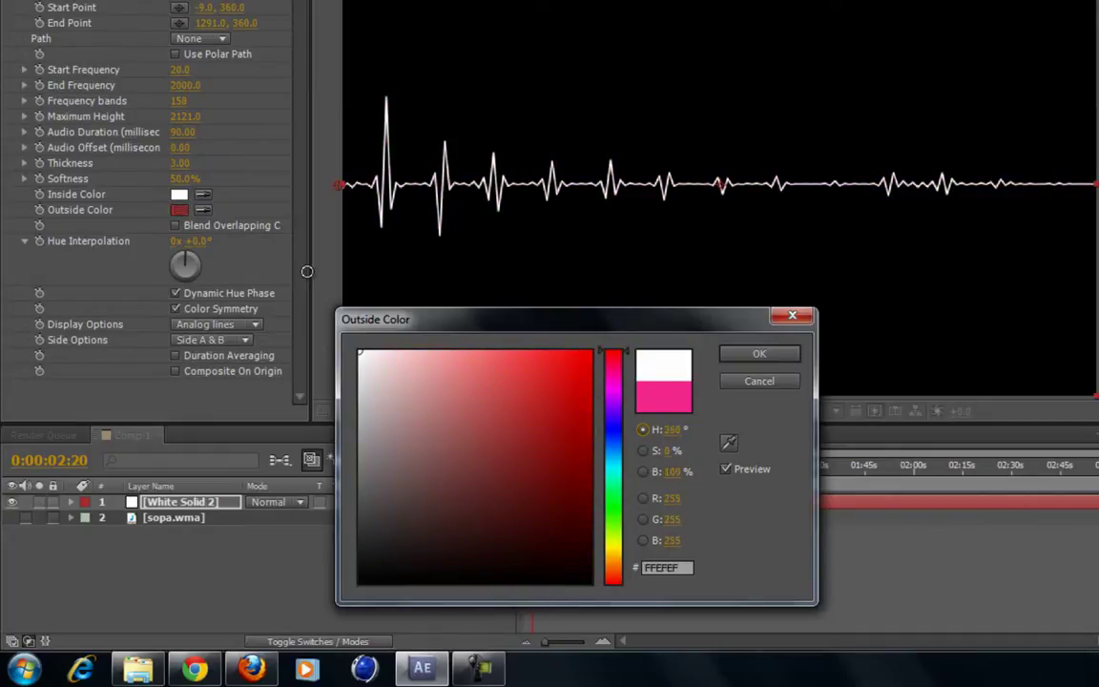
text(00F0FF)
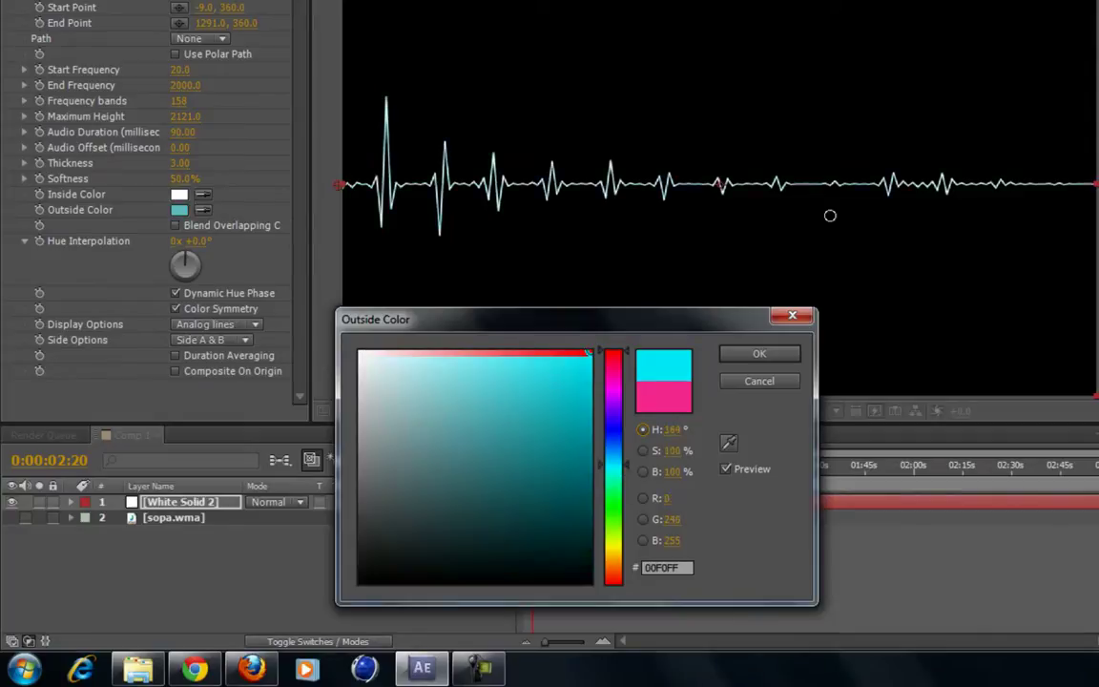
click(782, 354)
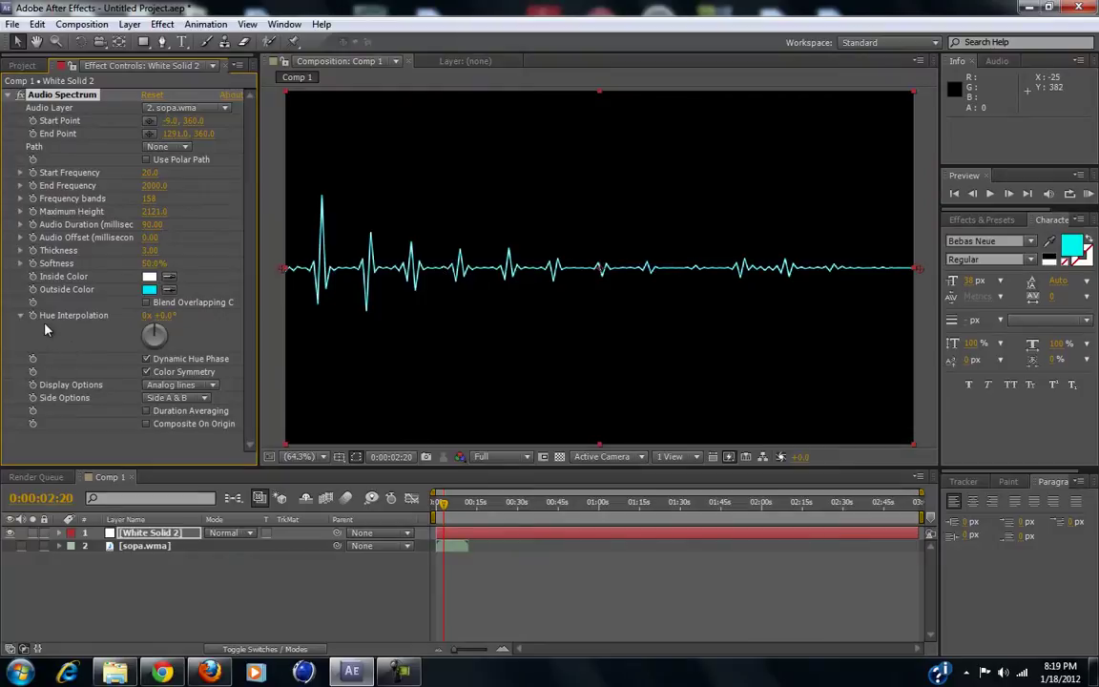
Step: Turn the Hue Interpolation to 0x +241° and change the Outside Color to white FFFFFF
drag(155, 334, 112, 404)
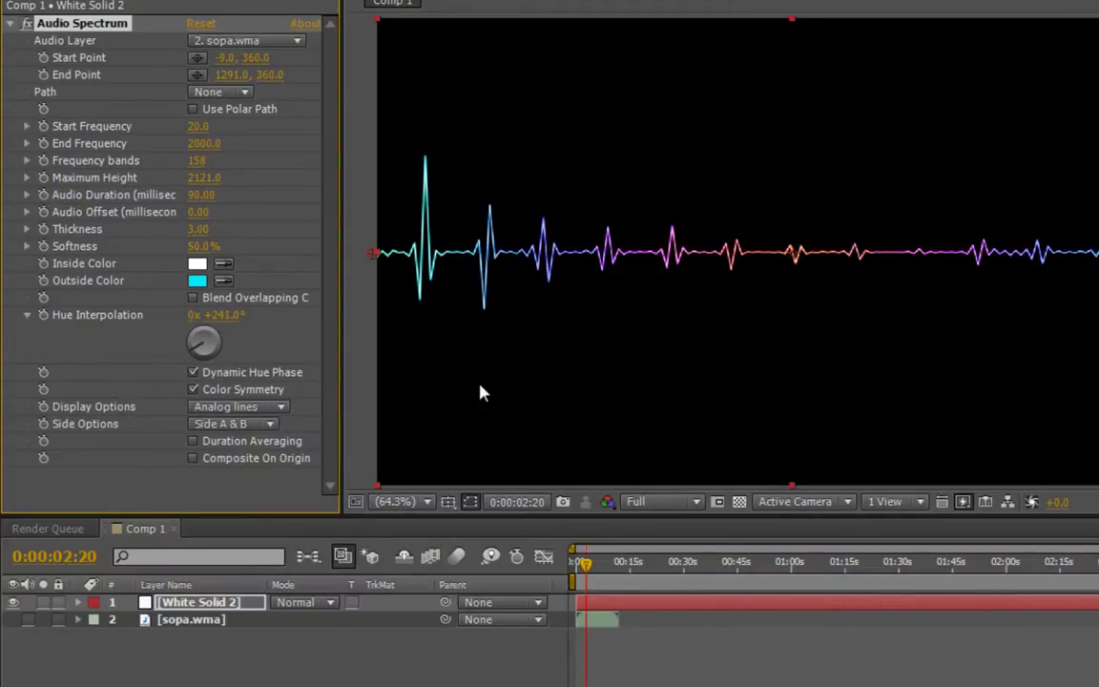
click(196, 280)
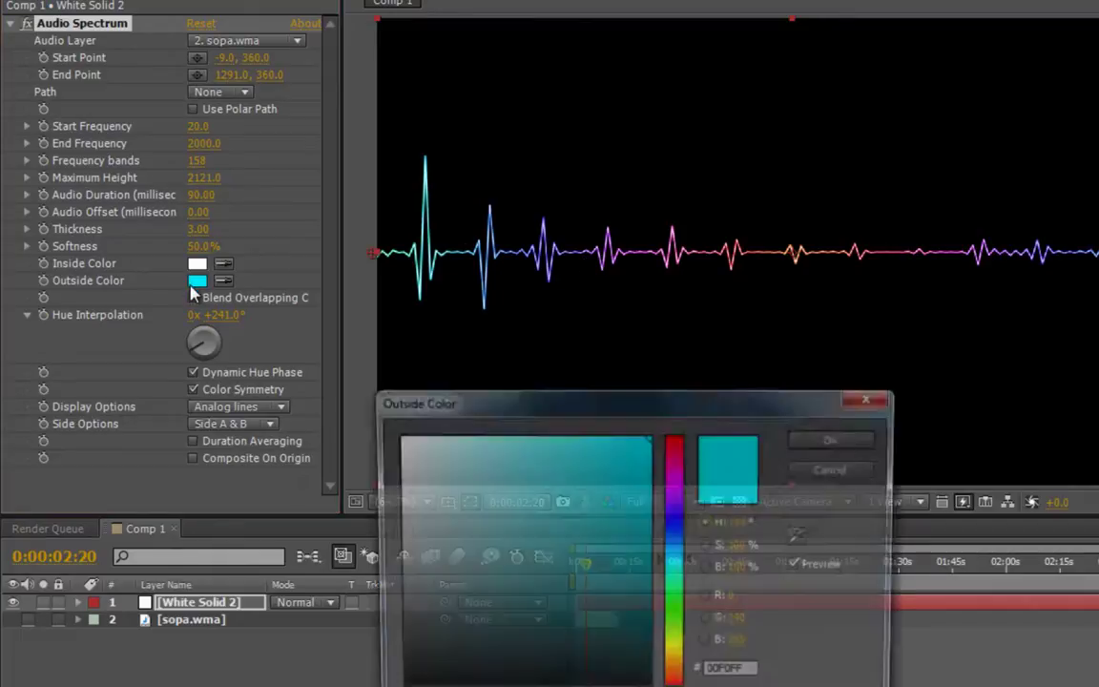
text(FFFFFF)
click(837, 439)
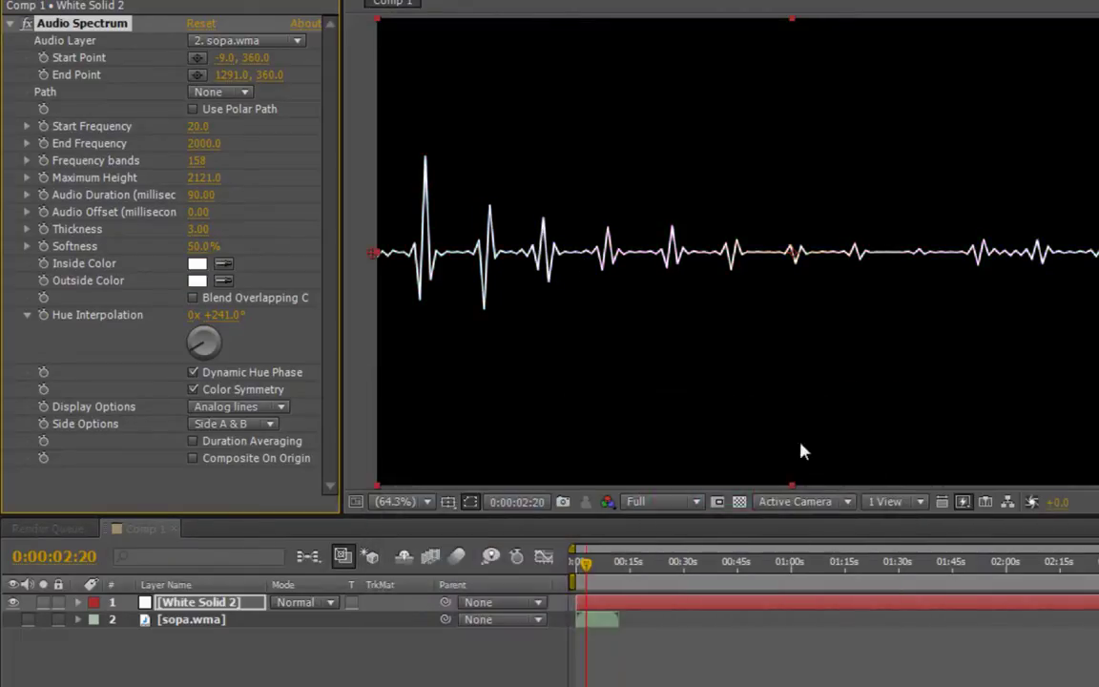
Step: Set the Hue Interpolation to 5x +12° and make both the Inside Color and Outside Color pure red FF0000
drag(196, 347, 221, 342)
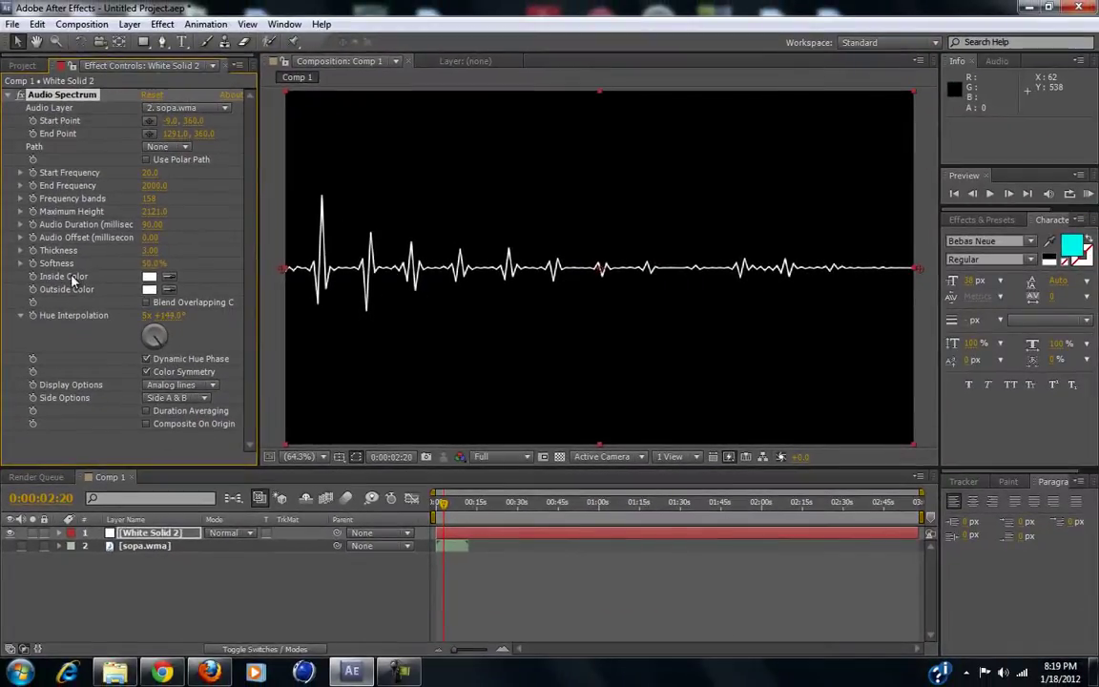
drag(143, 307, 158, 326)
click(148, 276)
click(491, 408)
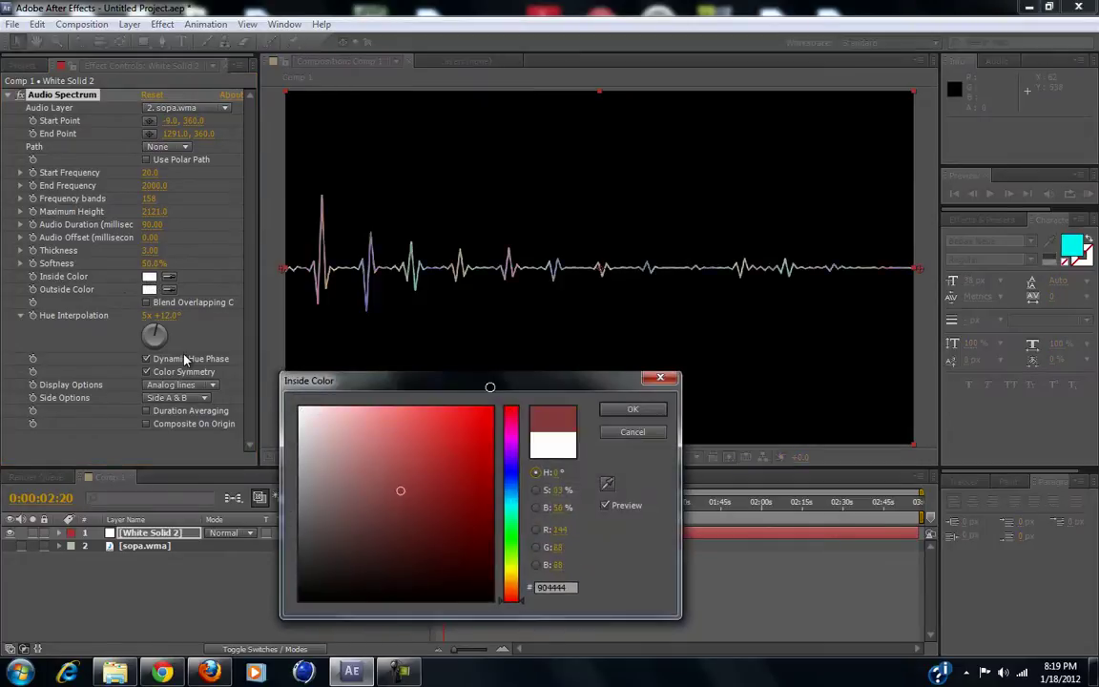
click(632, 409)
click(148, 289)
click(491, 408)
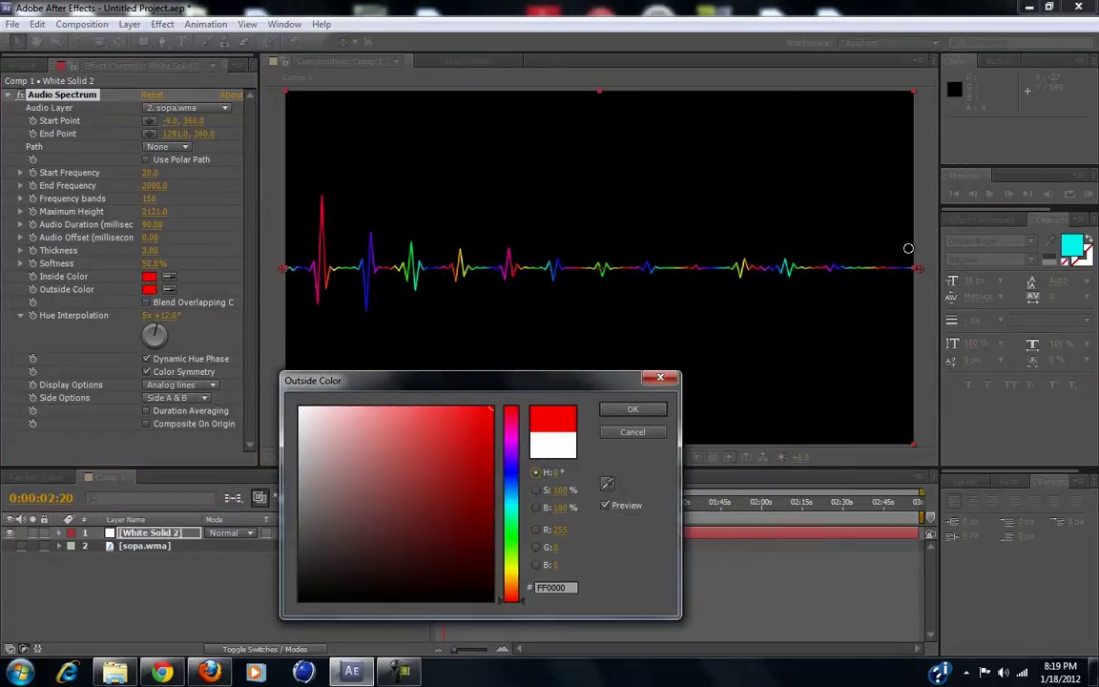
click(635, 412)
Step: Try several high Hue Interpolation turns on the Audio Spectrum, then set its revolutions to 1
drag(155, 334, 118, 377)
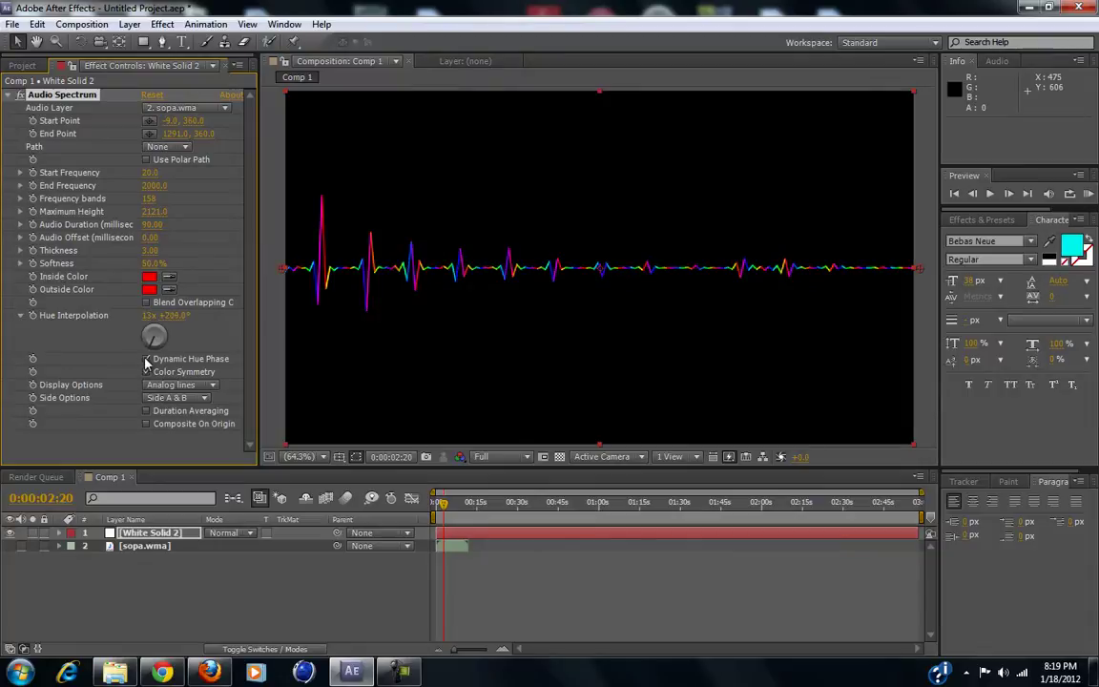
click(146, 359)
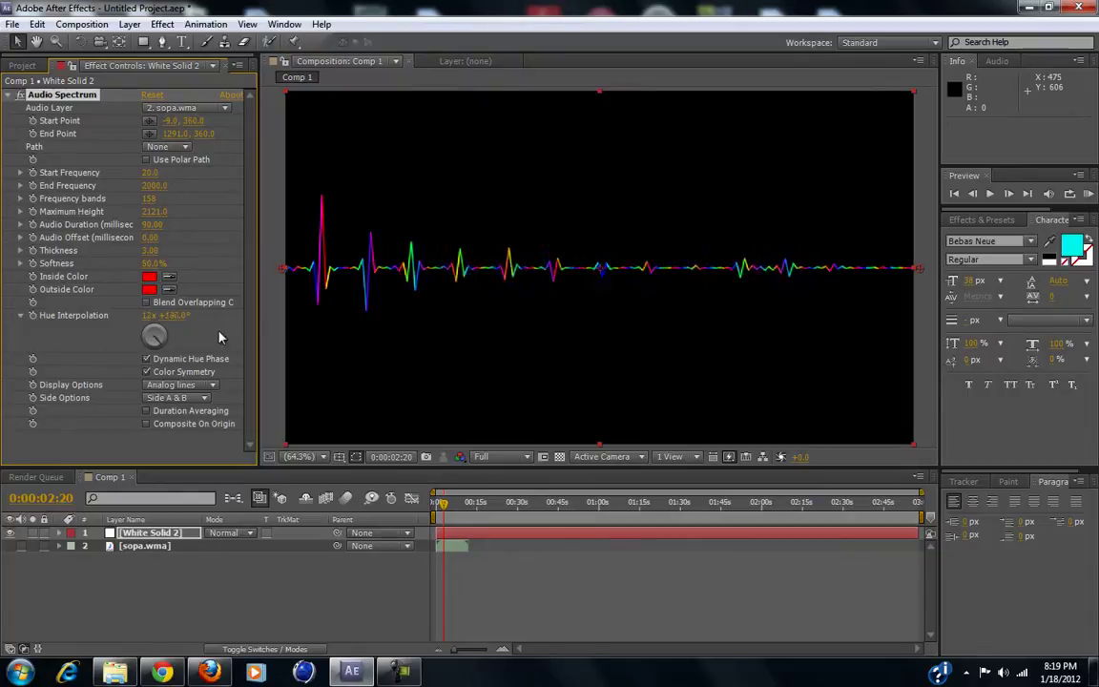
drag(154, 334, 212, 320)
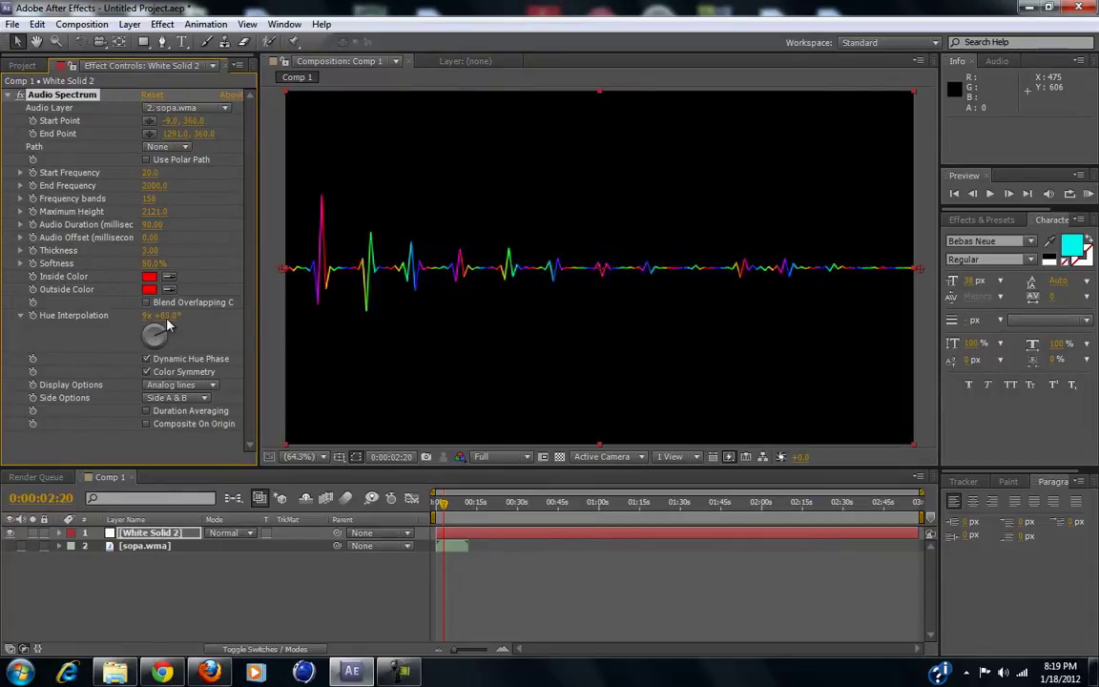
click(150, 316)
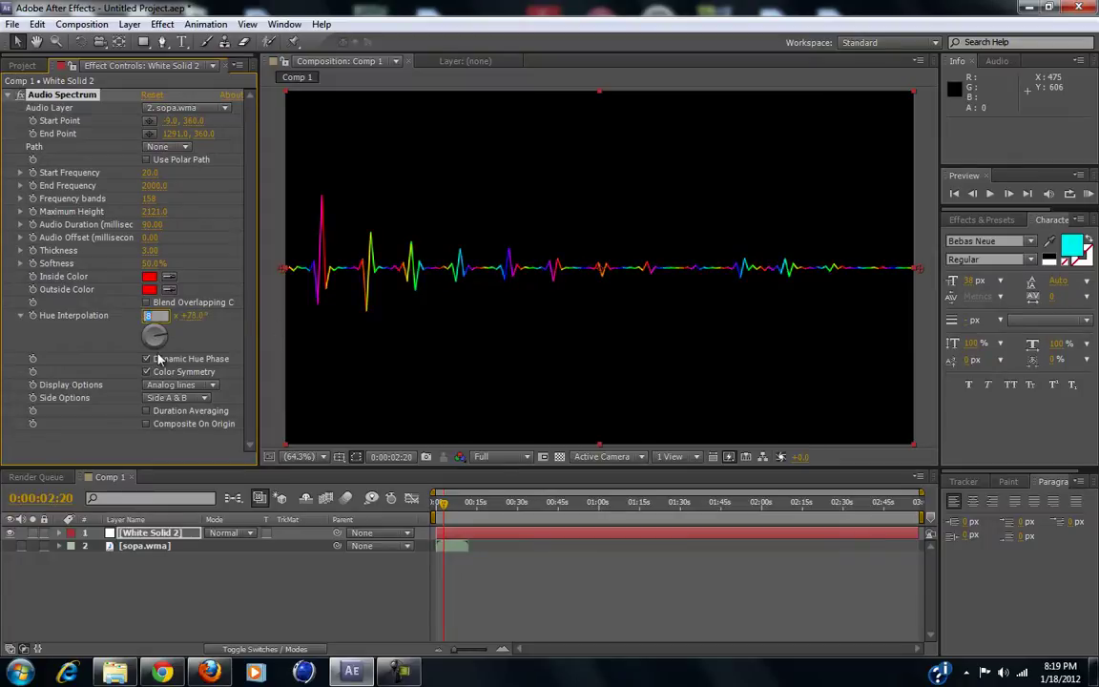
text(1)
key(Return)
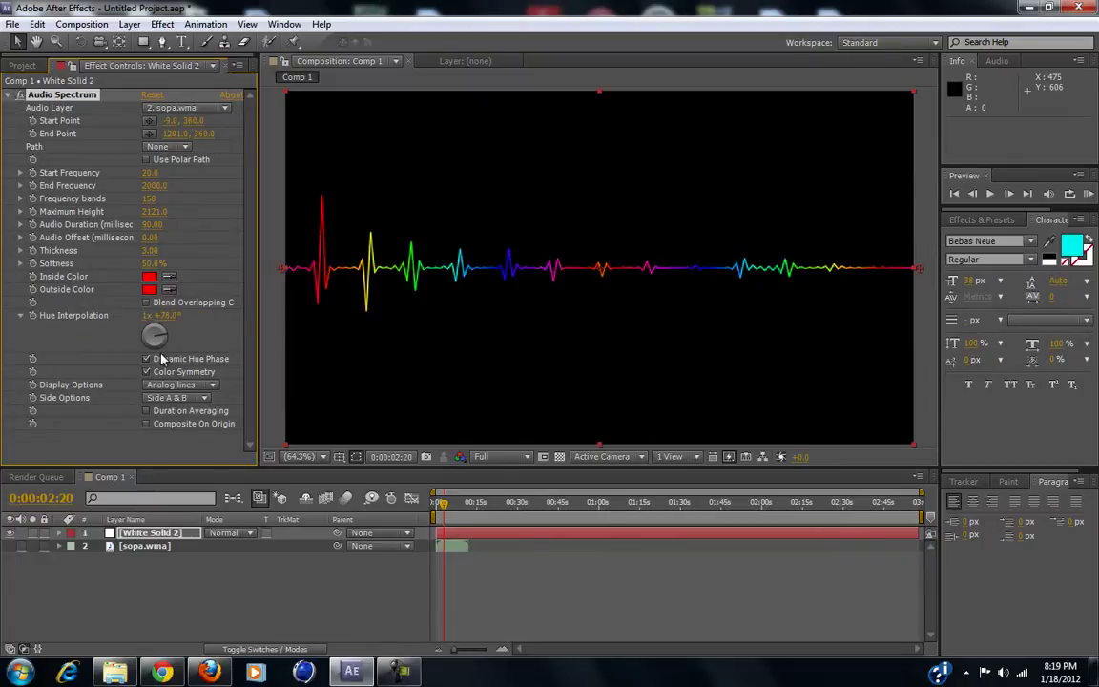
Step: Turn the Audio Spectrum's Hue Interpolation down to 0x +180°, and set its angle to 0°
drag(154, 334, 154, 367)
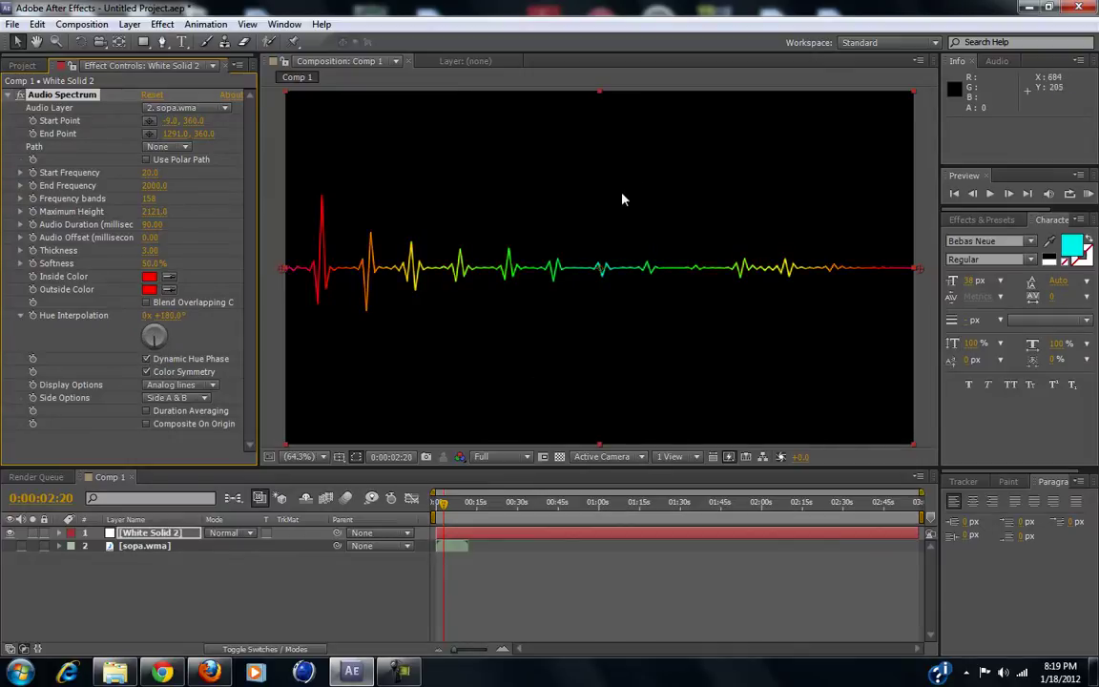
key(comma)
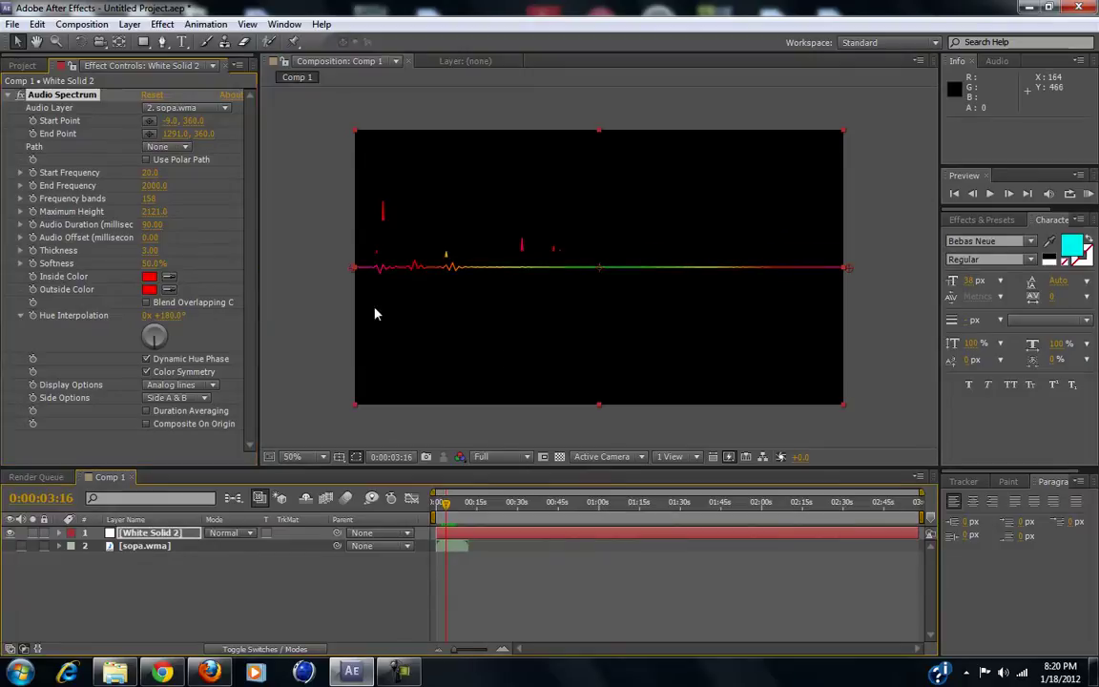
scroll(617, 315, up, 2)
scroll(616, 316, down, 2)
click(168, 315)
text(0)
key(Return)
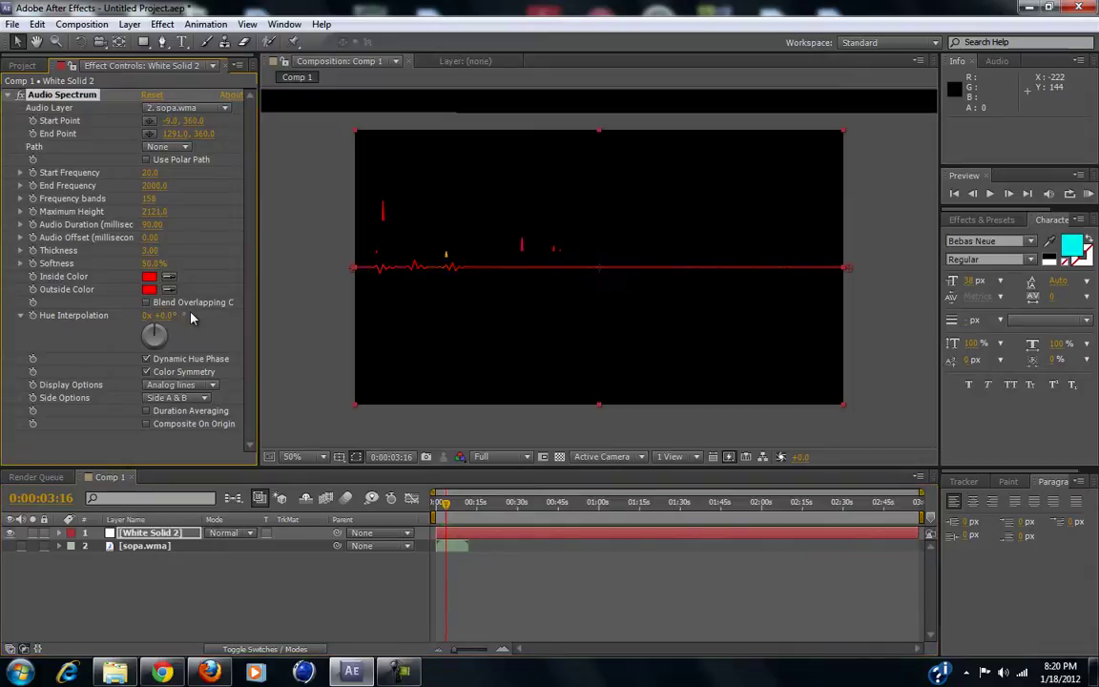
Step: Set the Audio Spectrum's Inside Color to white and its Outside Color to a bright blue
click(149, 276)
click(303, 404)
click(638, 409)
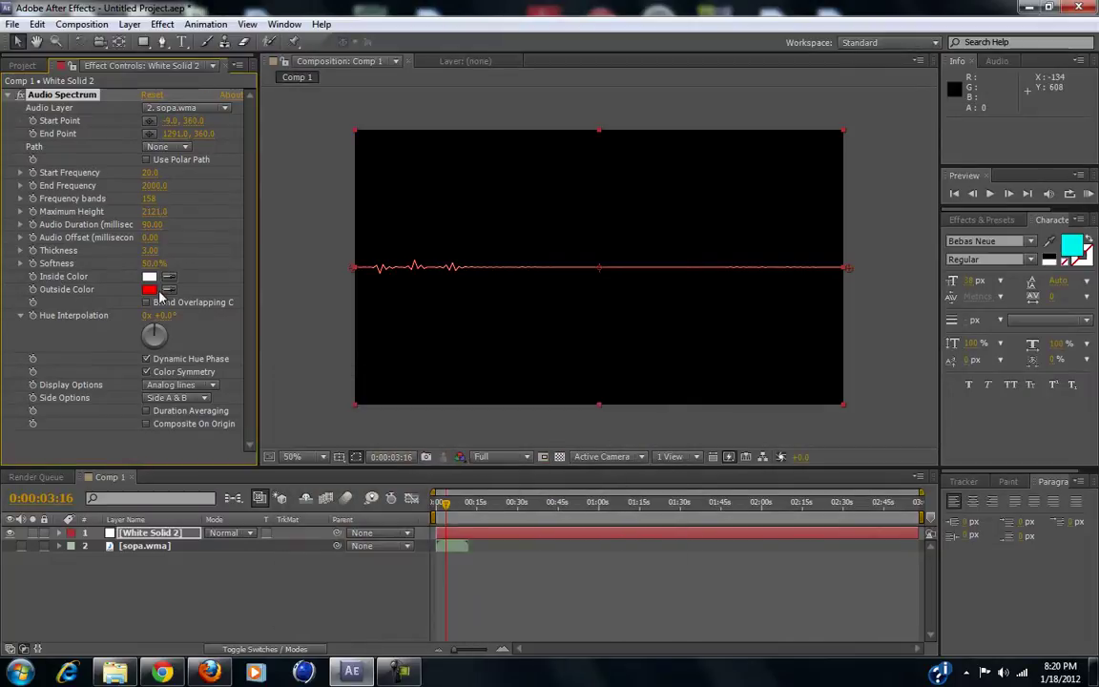
click(148, 289)
click(516, 491)
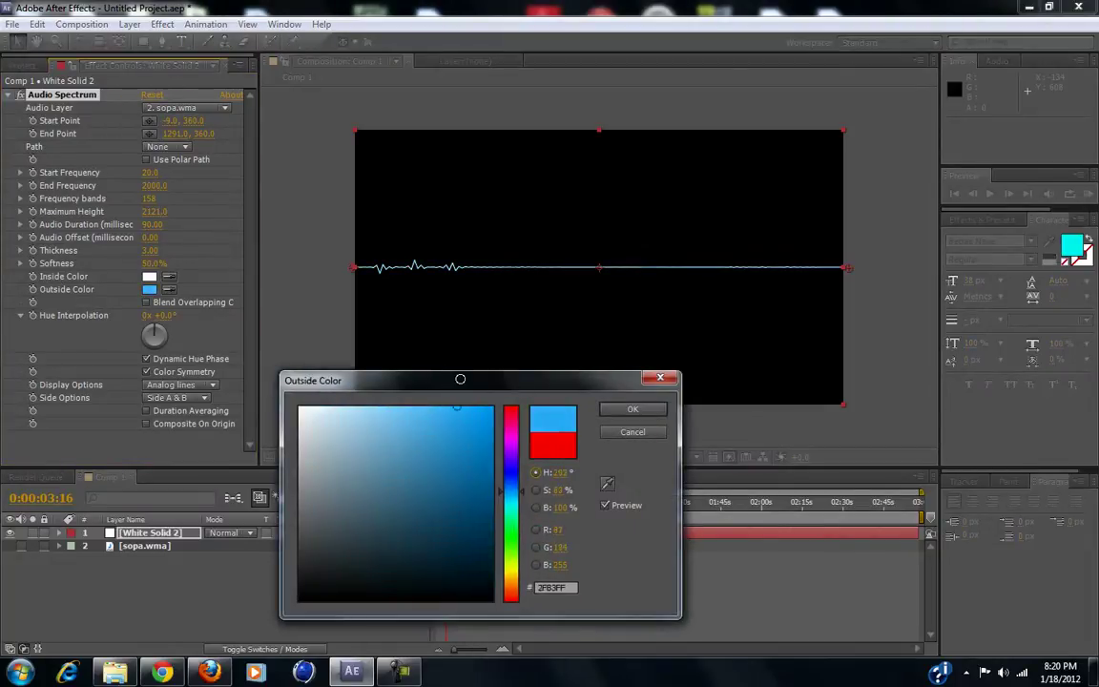
click(633, 408)
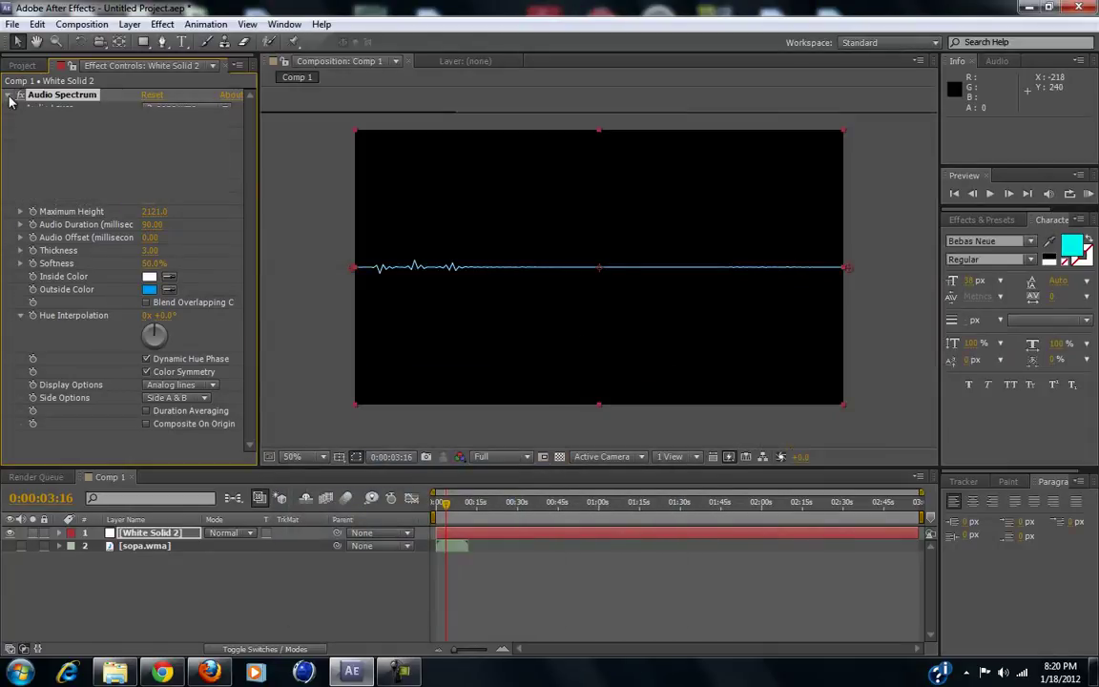
Step: Find the Stylize Glow effect by searching for "glo" and apply it to the White Solid 2 layer
click(987, 222)
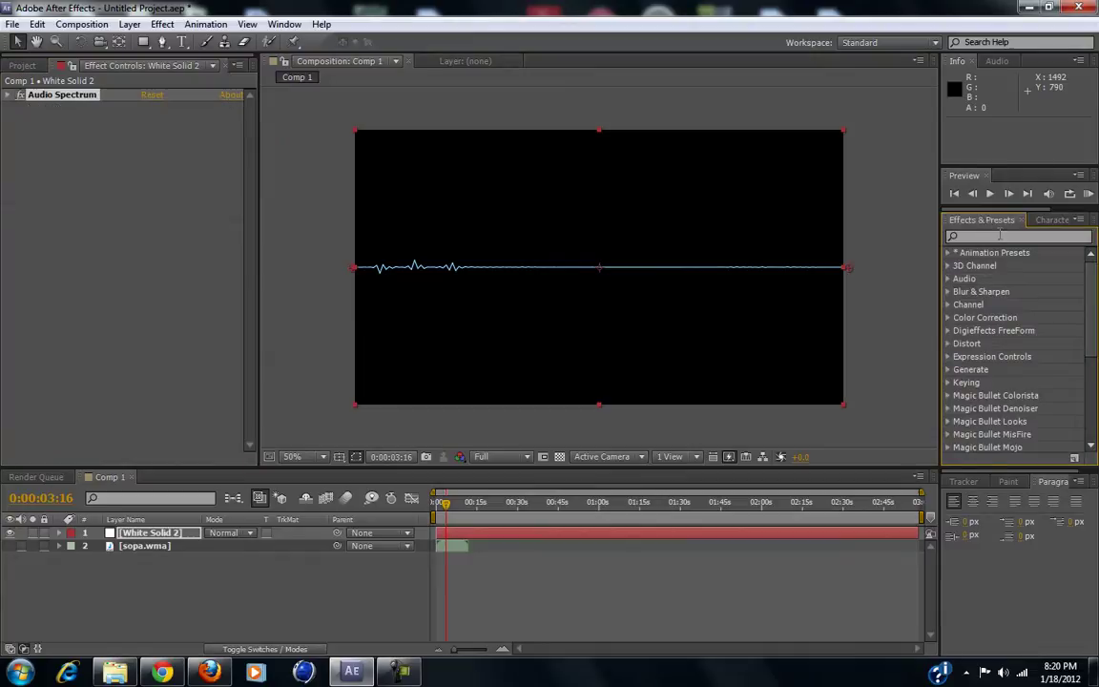
click(999, 235)
text(glo)
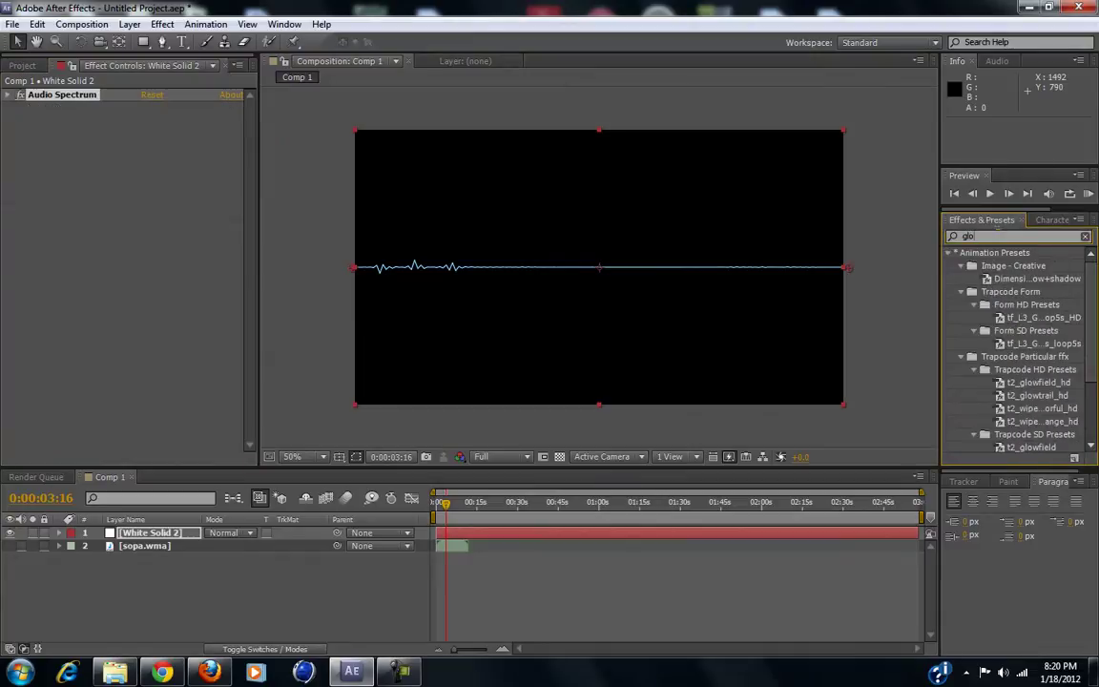
scroll(1085, 324, down, 3)
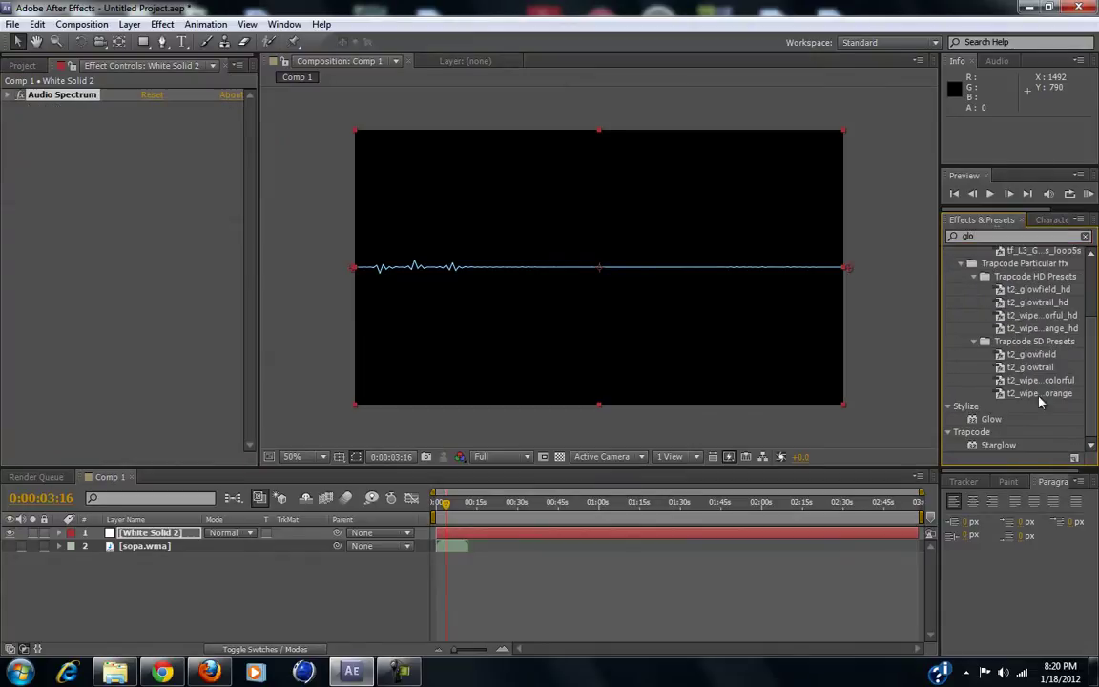
drag(990, 420, 152, 534)
Step: Inspect the glowing spectrum line up close and preview it from the start of the composition
key(slash)
key(comma)
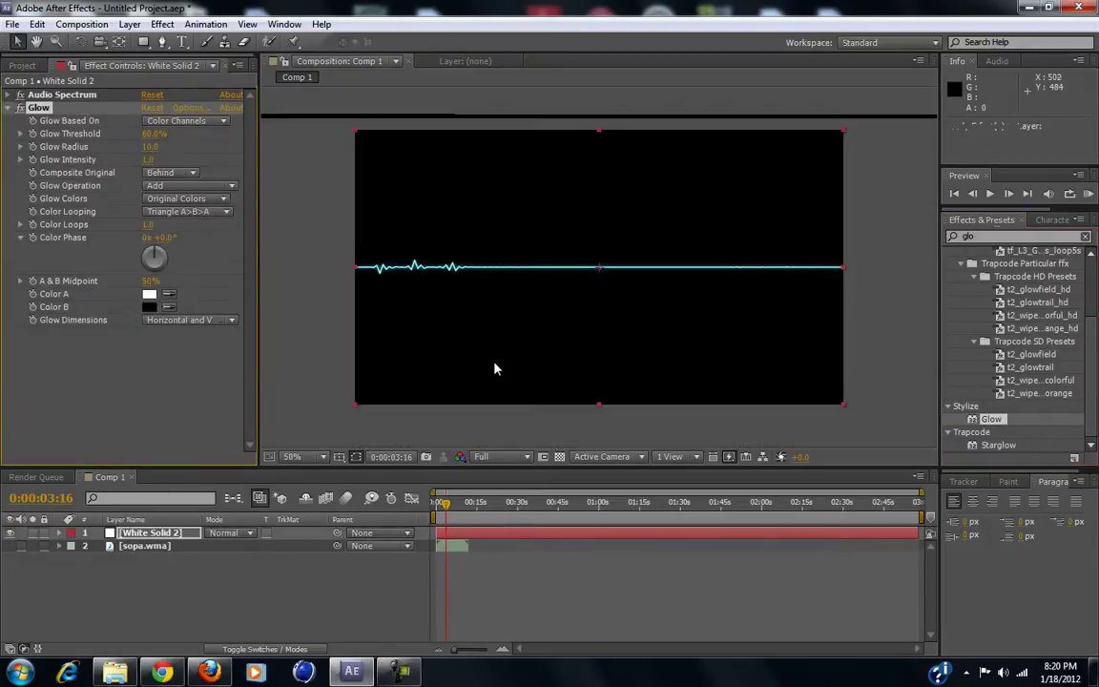
drag(441, 510, 437, 507)
key(space)
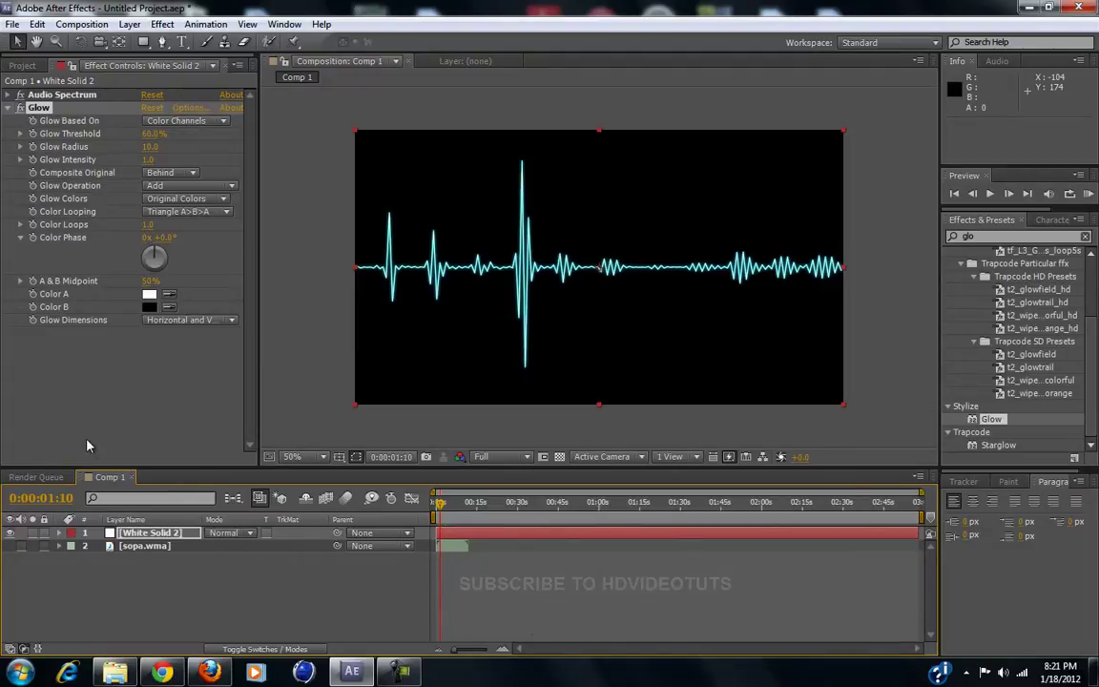
click(405, 673)
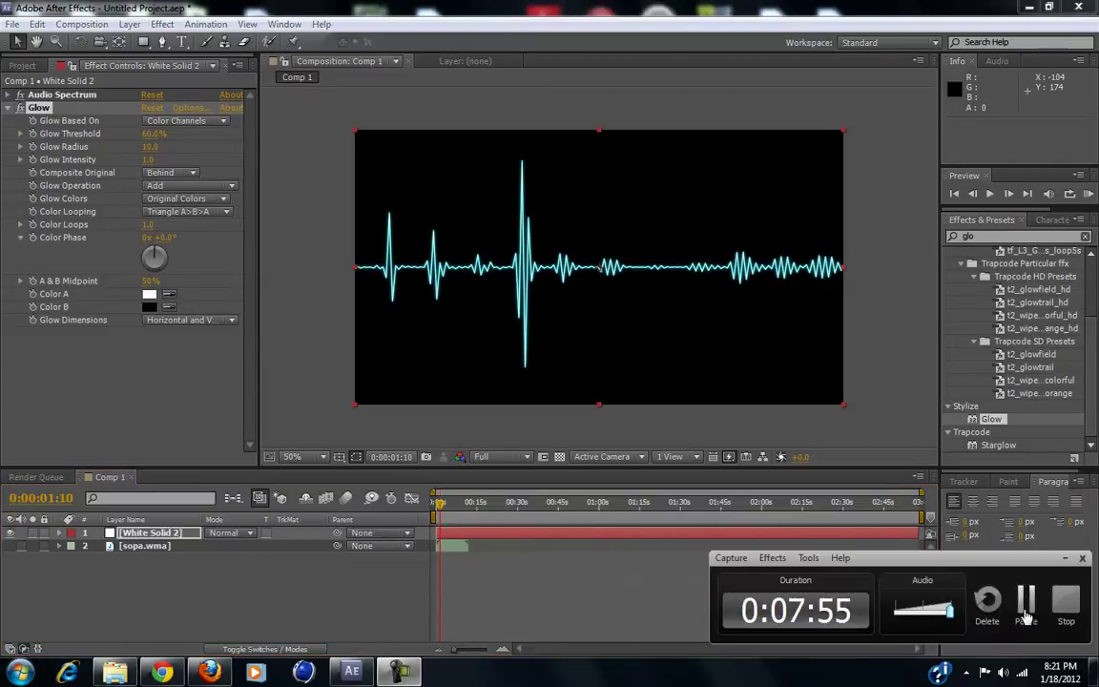